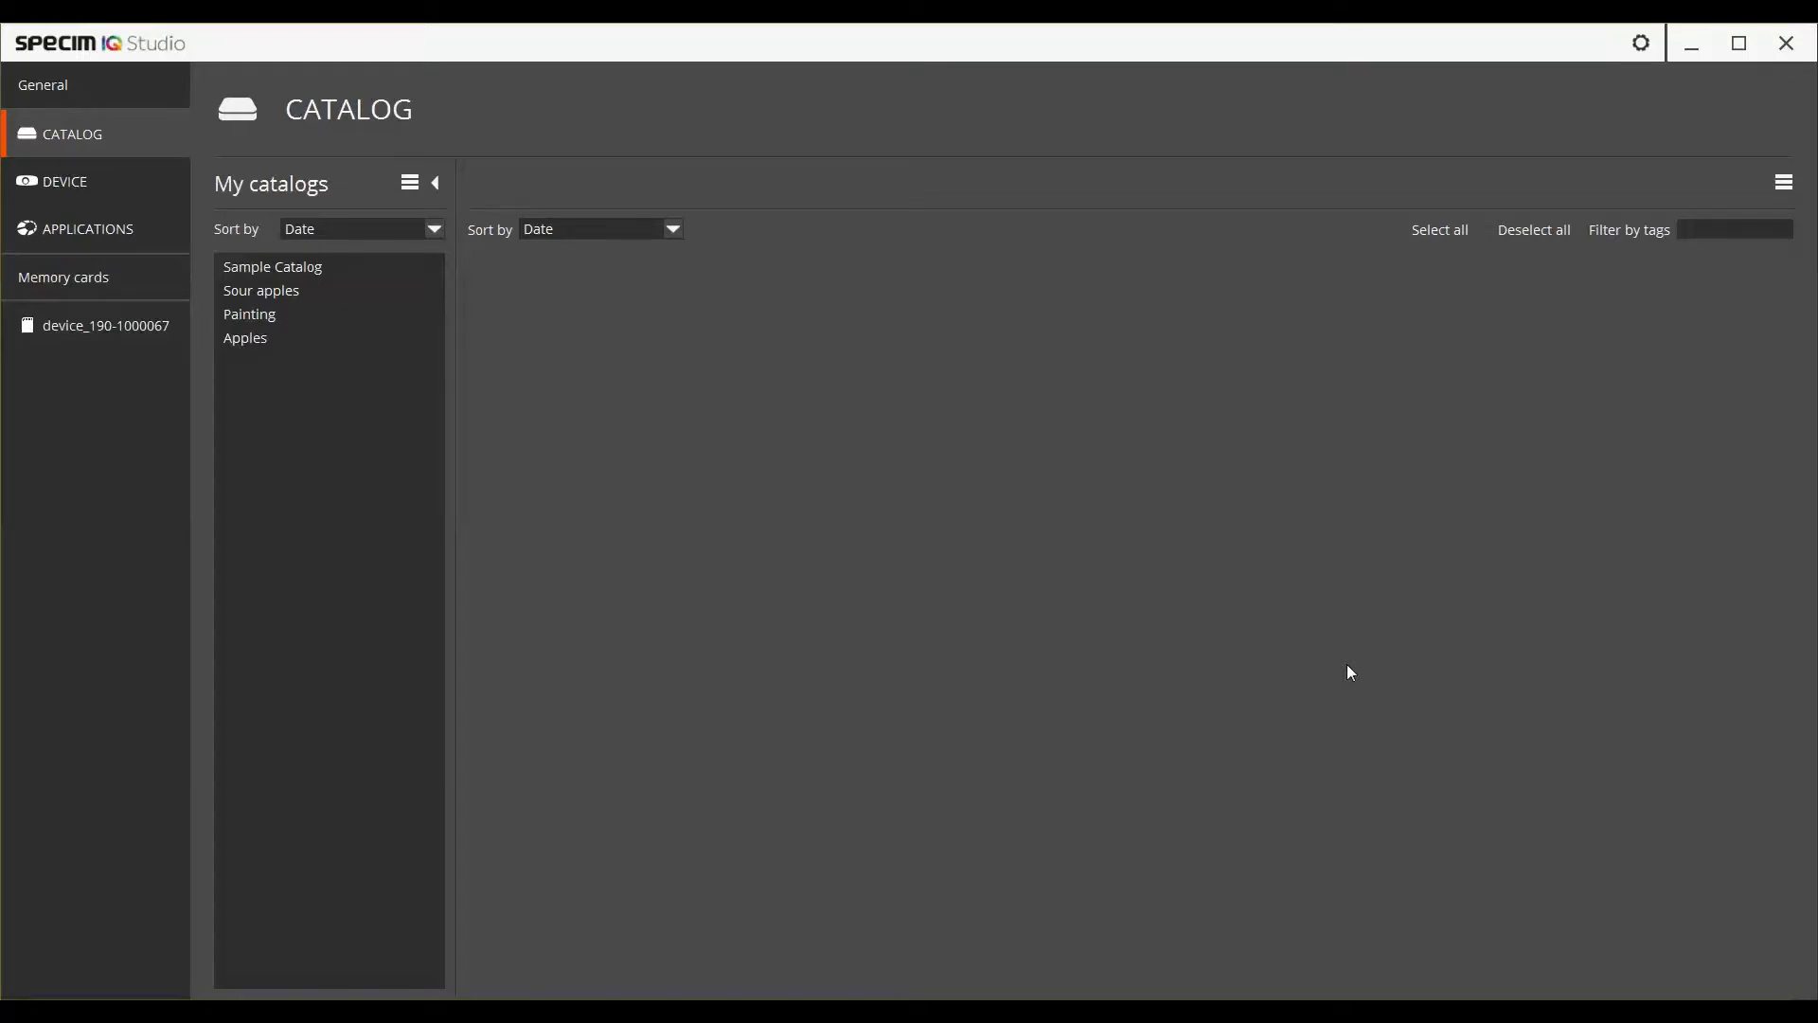
Step: Open the connected camera's settings to show its About info, defaults and installed applications
click(130, 203)
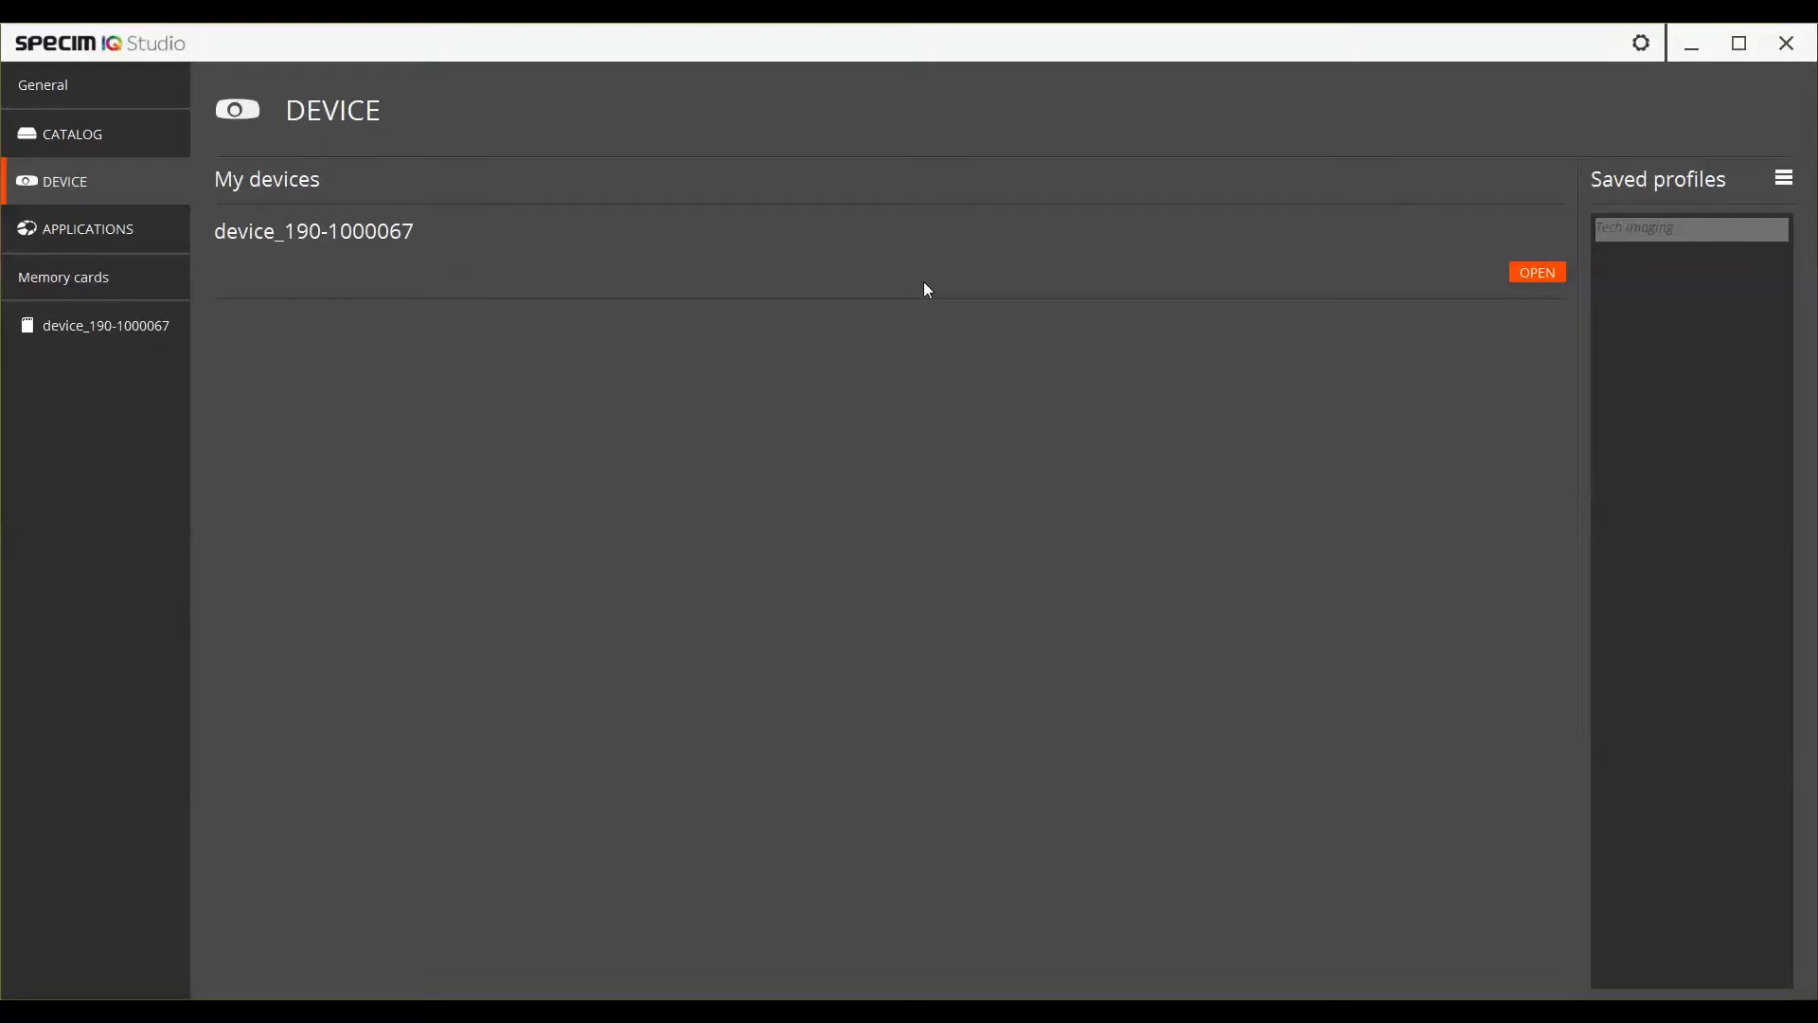
click(1520, 276)
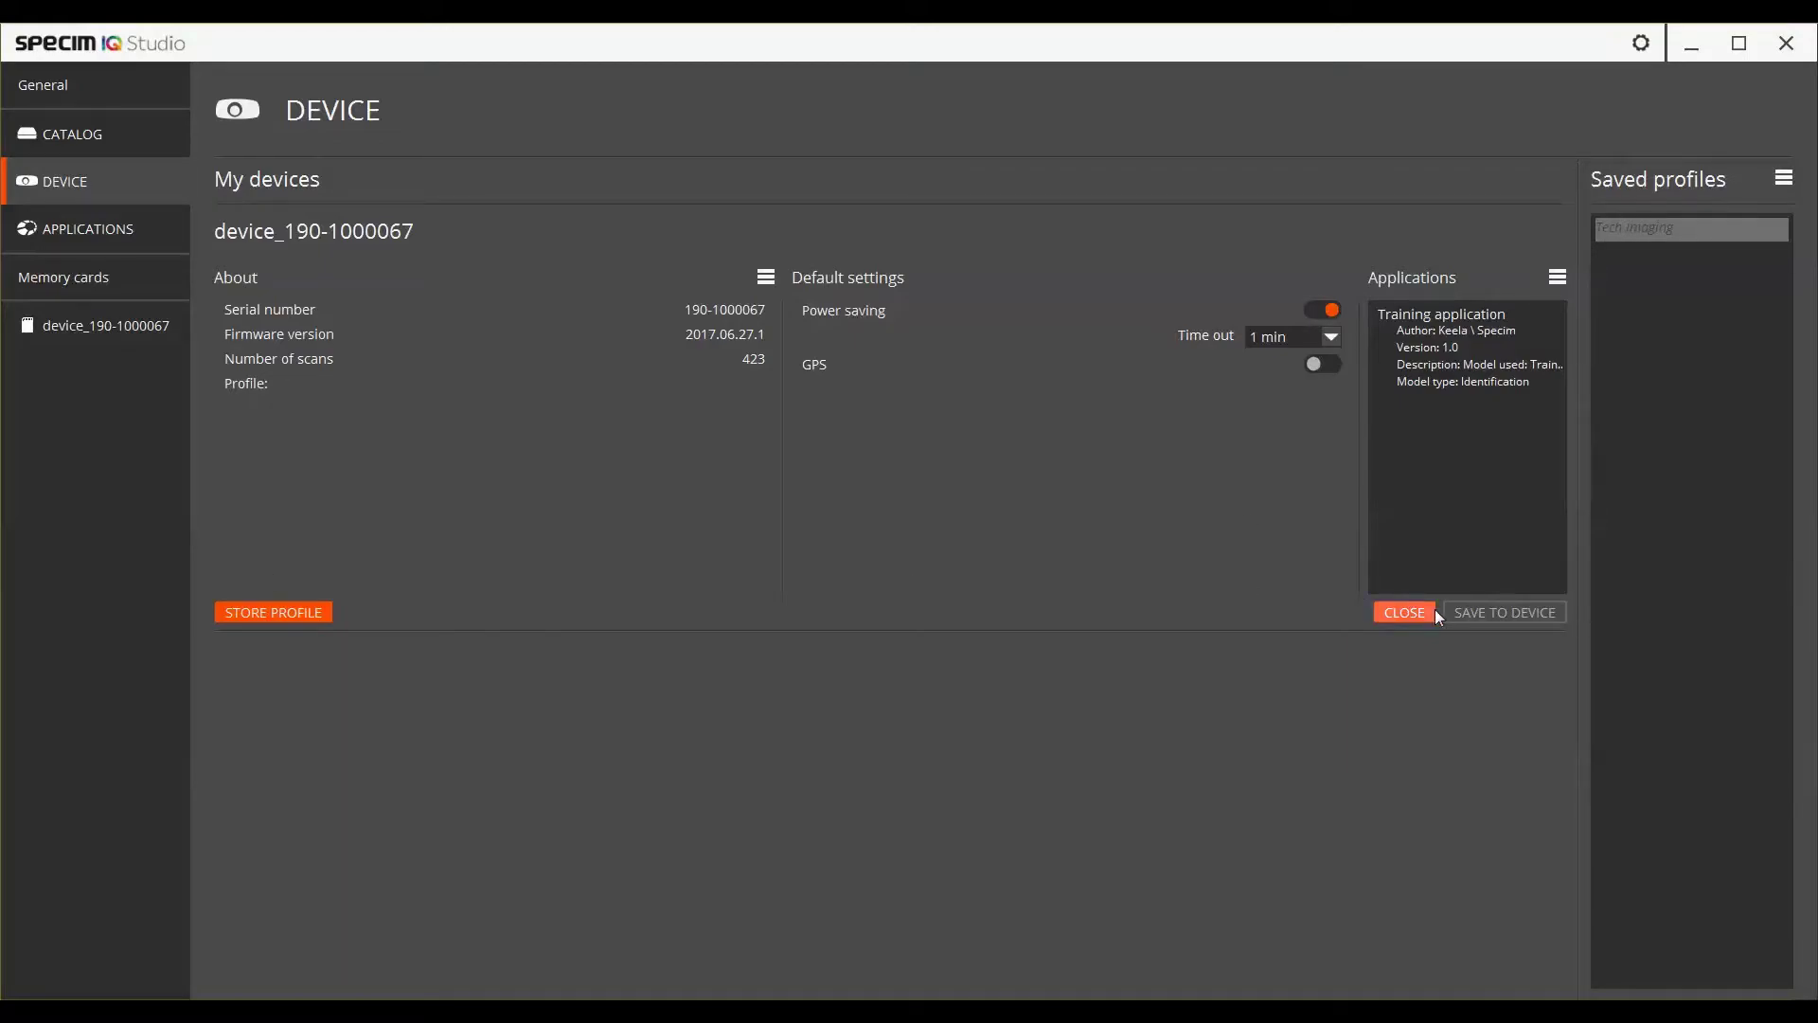
click(1405, 613)
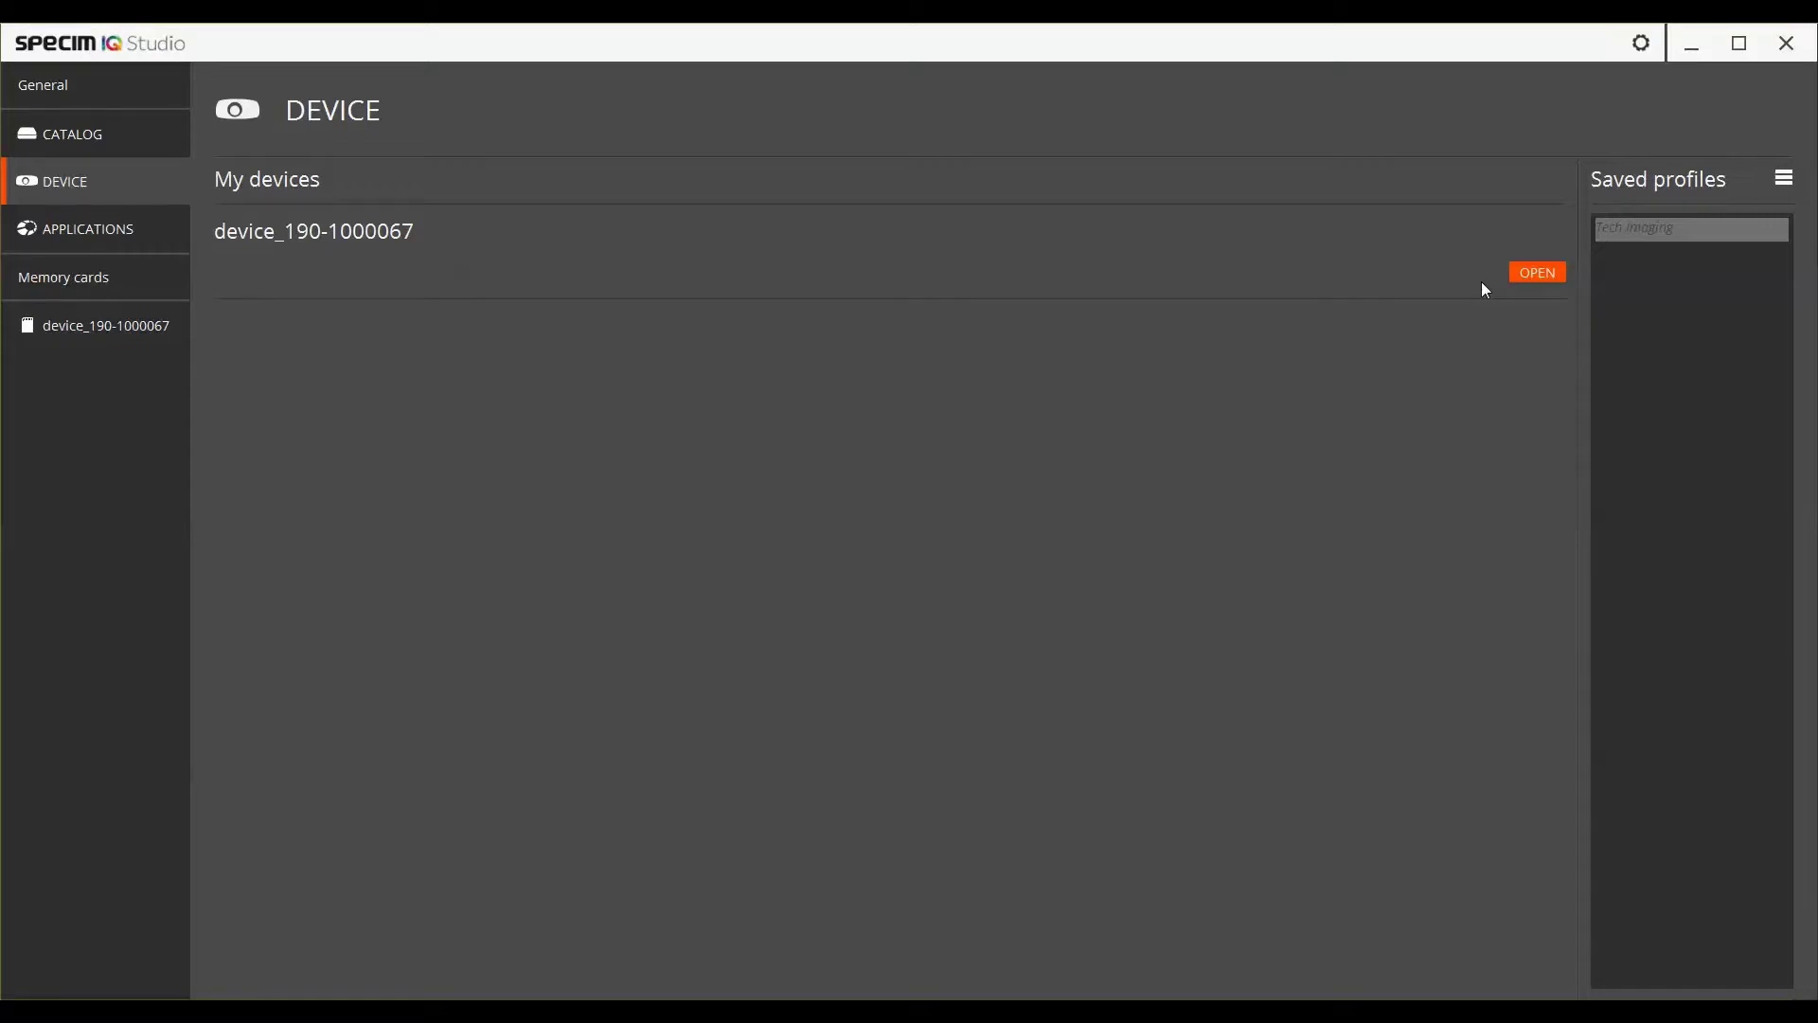
click(1541, 274)
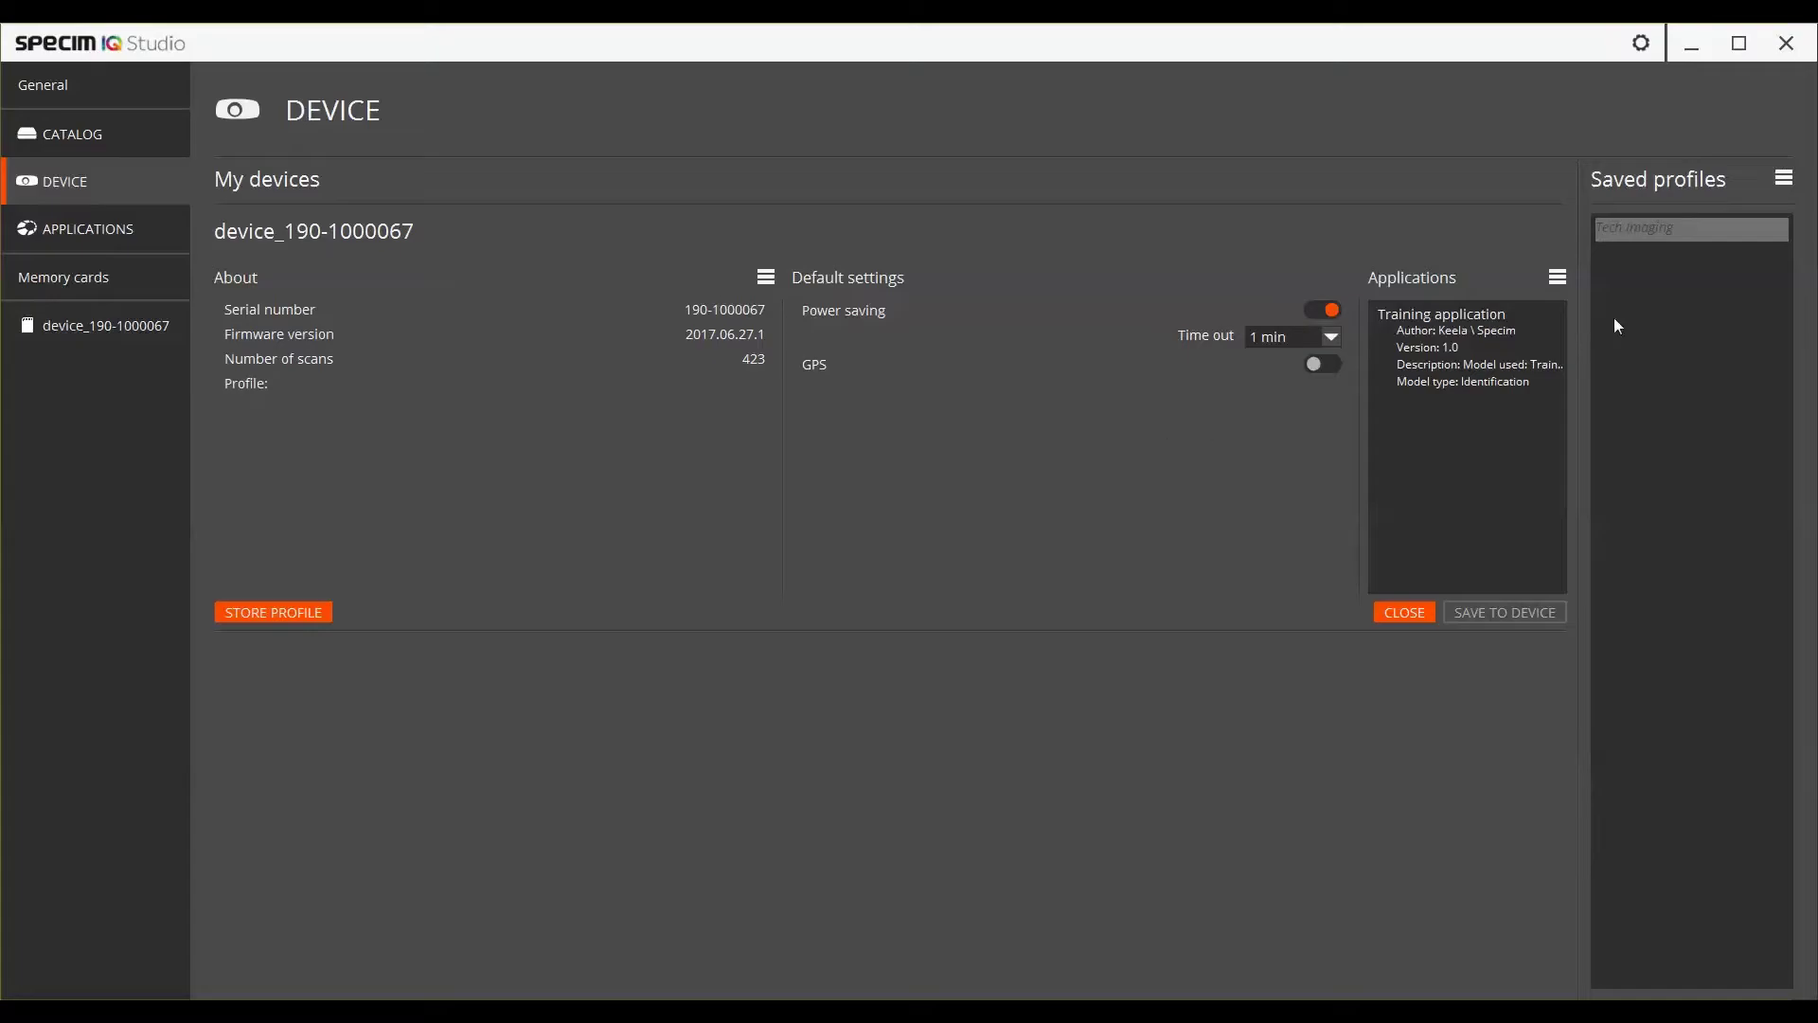
Step: Add the Training application to the camera's Applications list and save it to the device
click(1460, 343)
click(1557, 277)
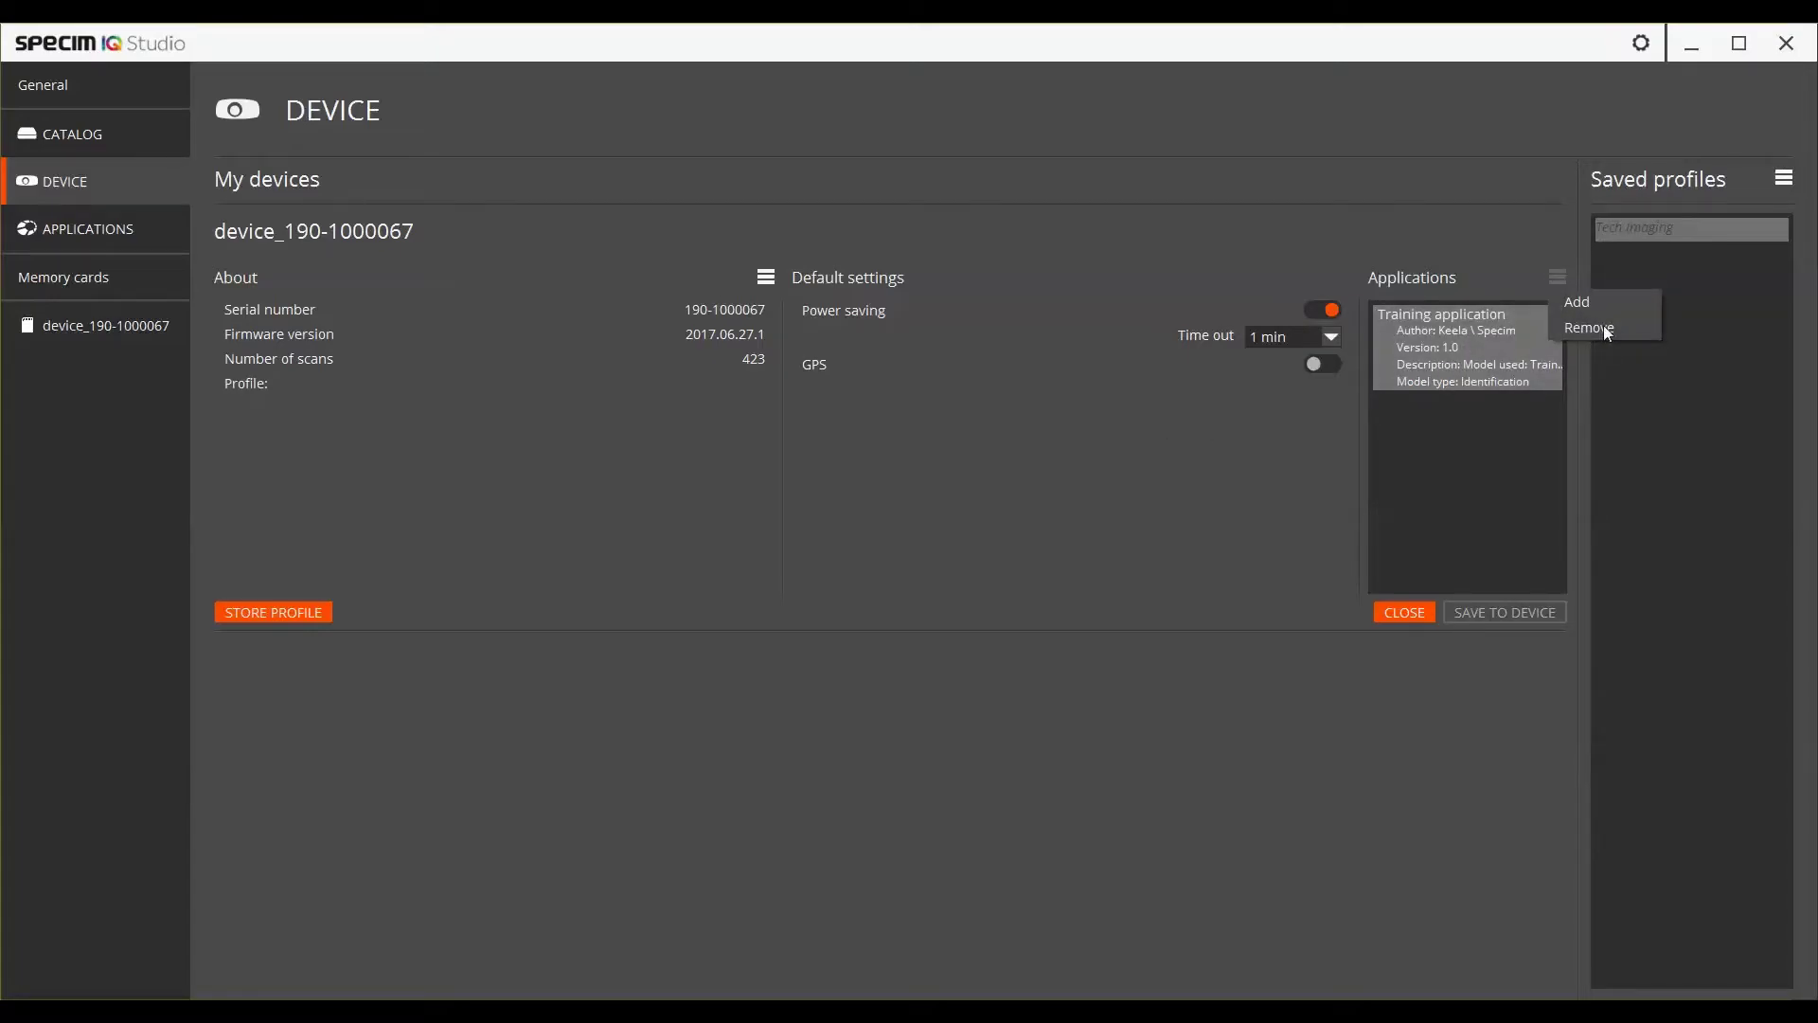
click(1466, 478)
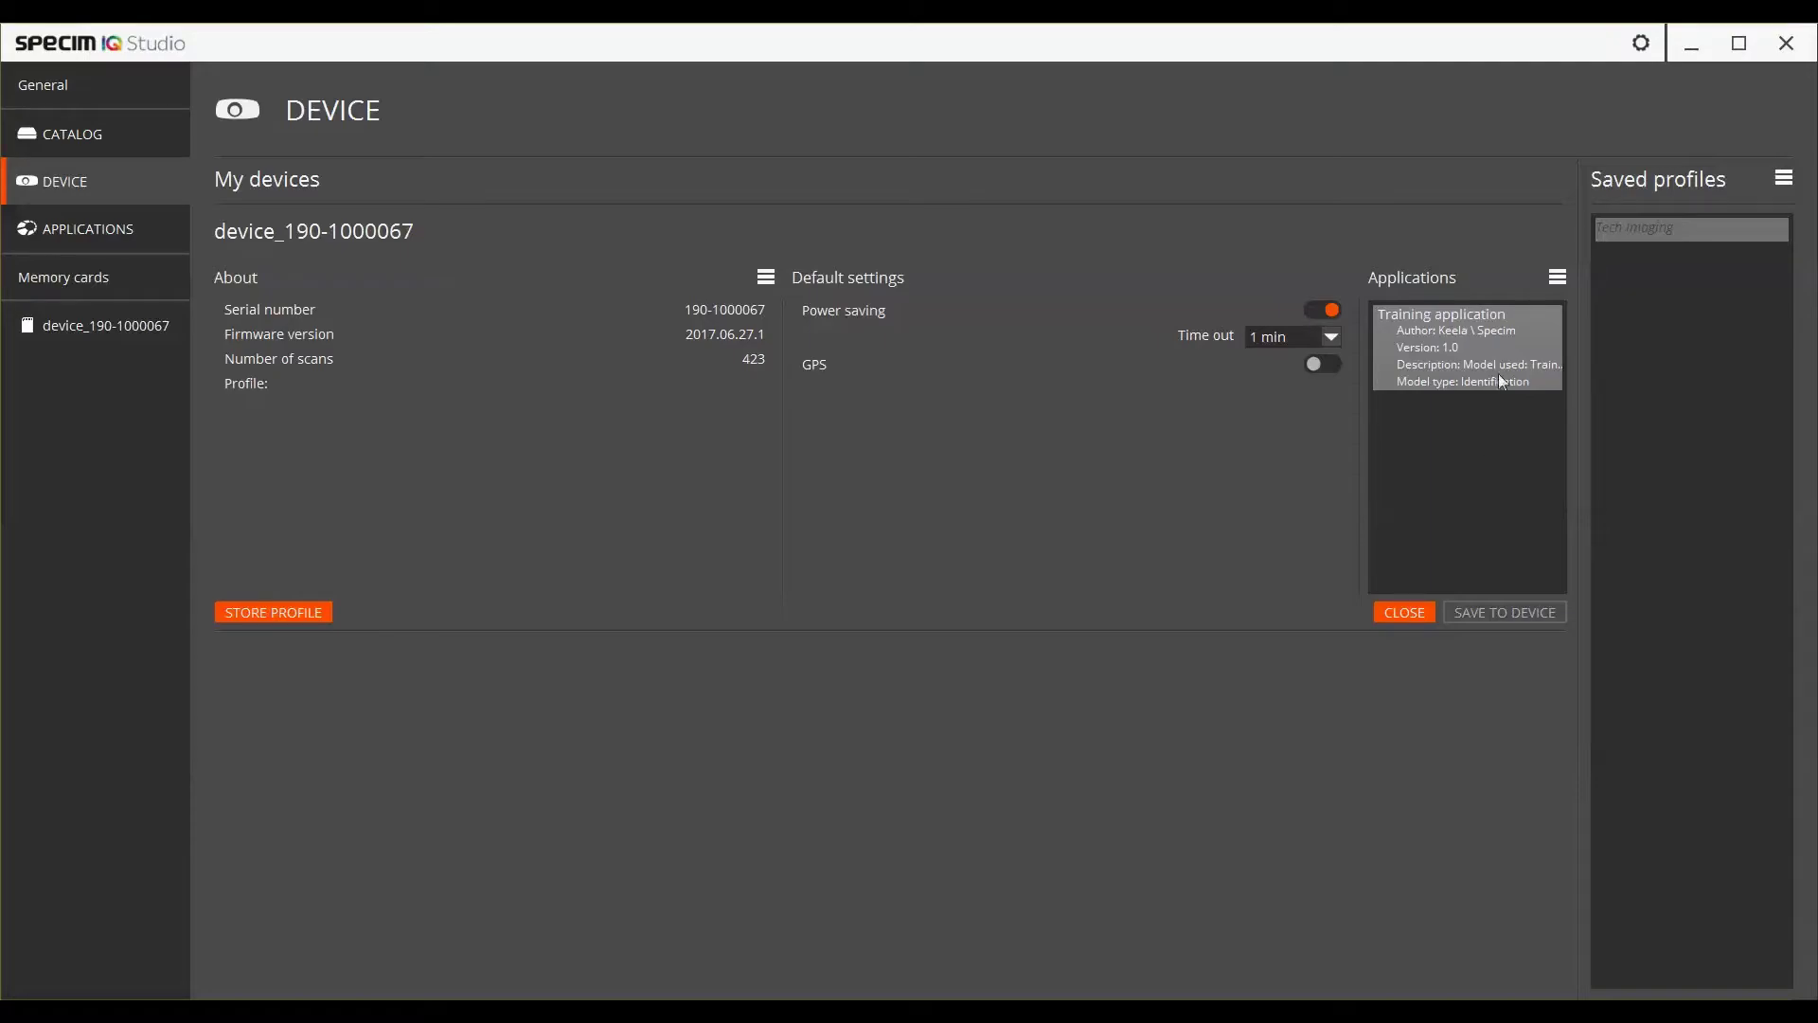
click(1557, 277)
click(1578, 304)
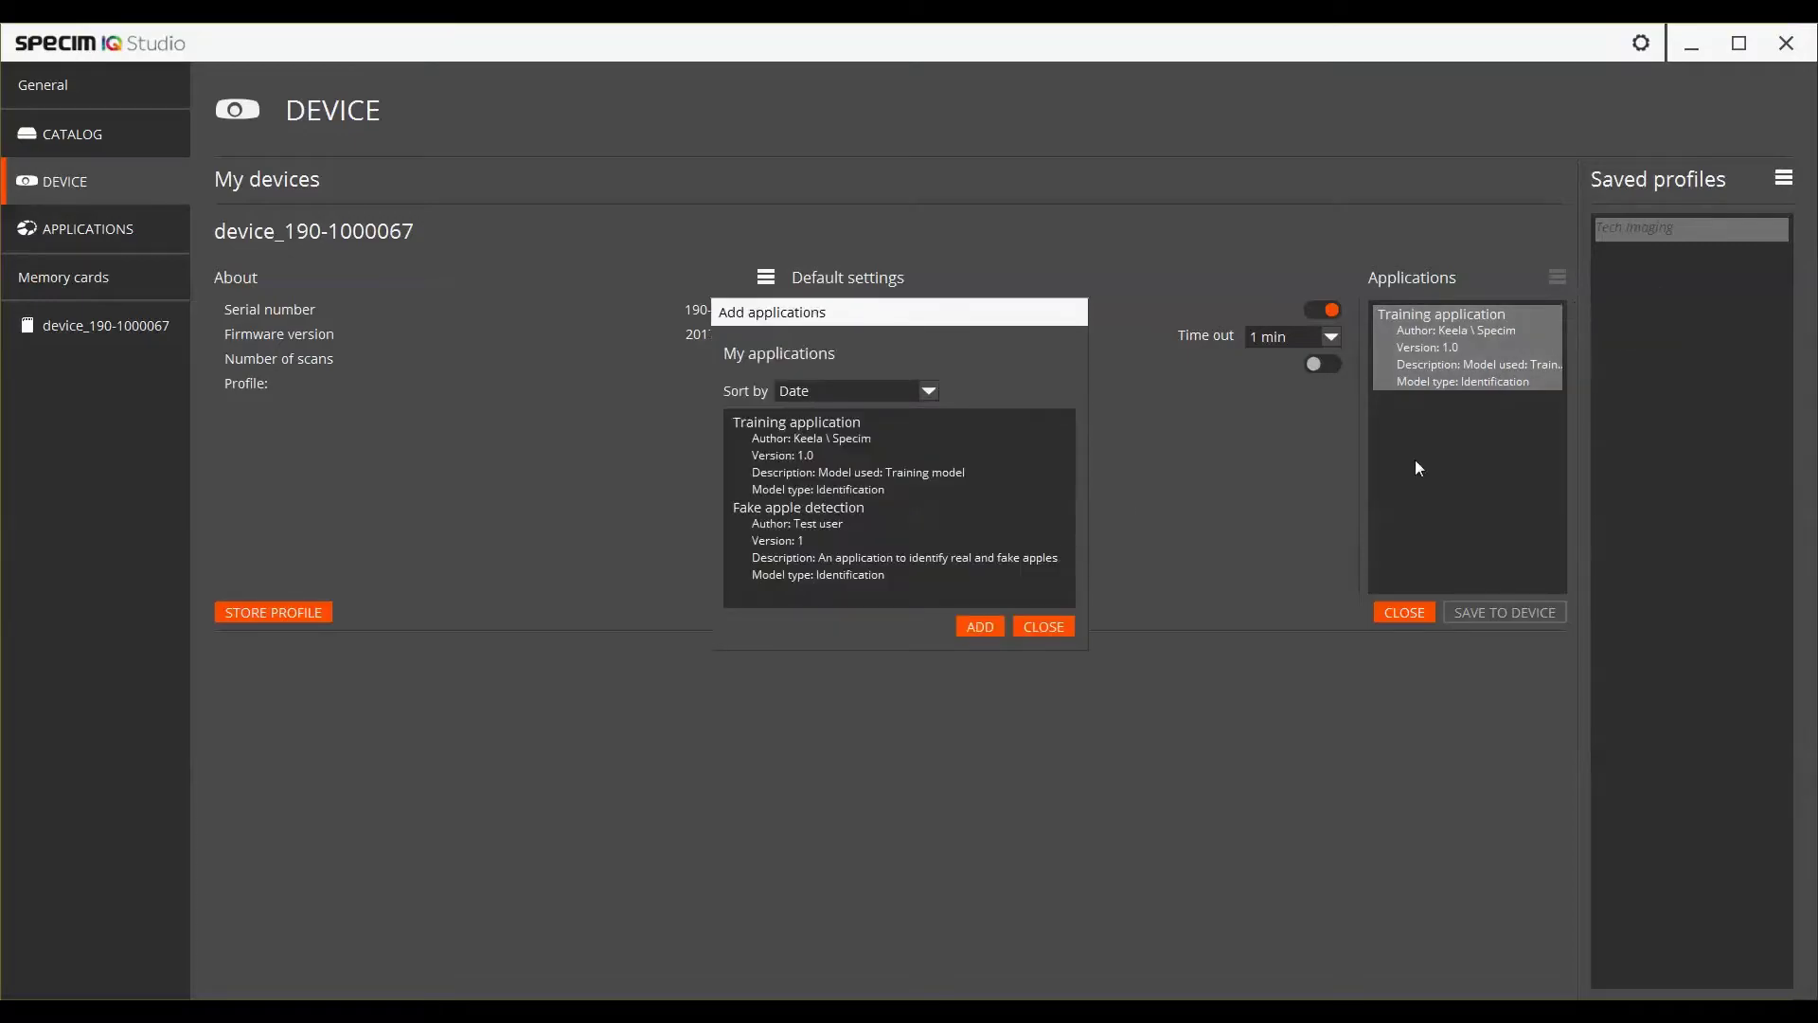
click(895, 444)
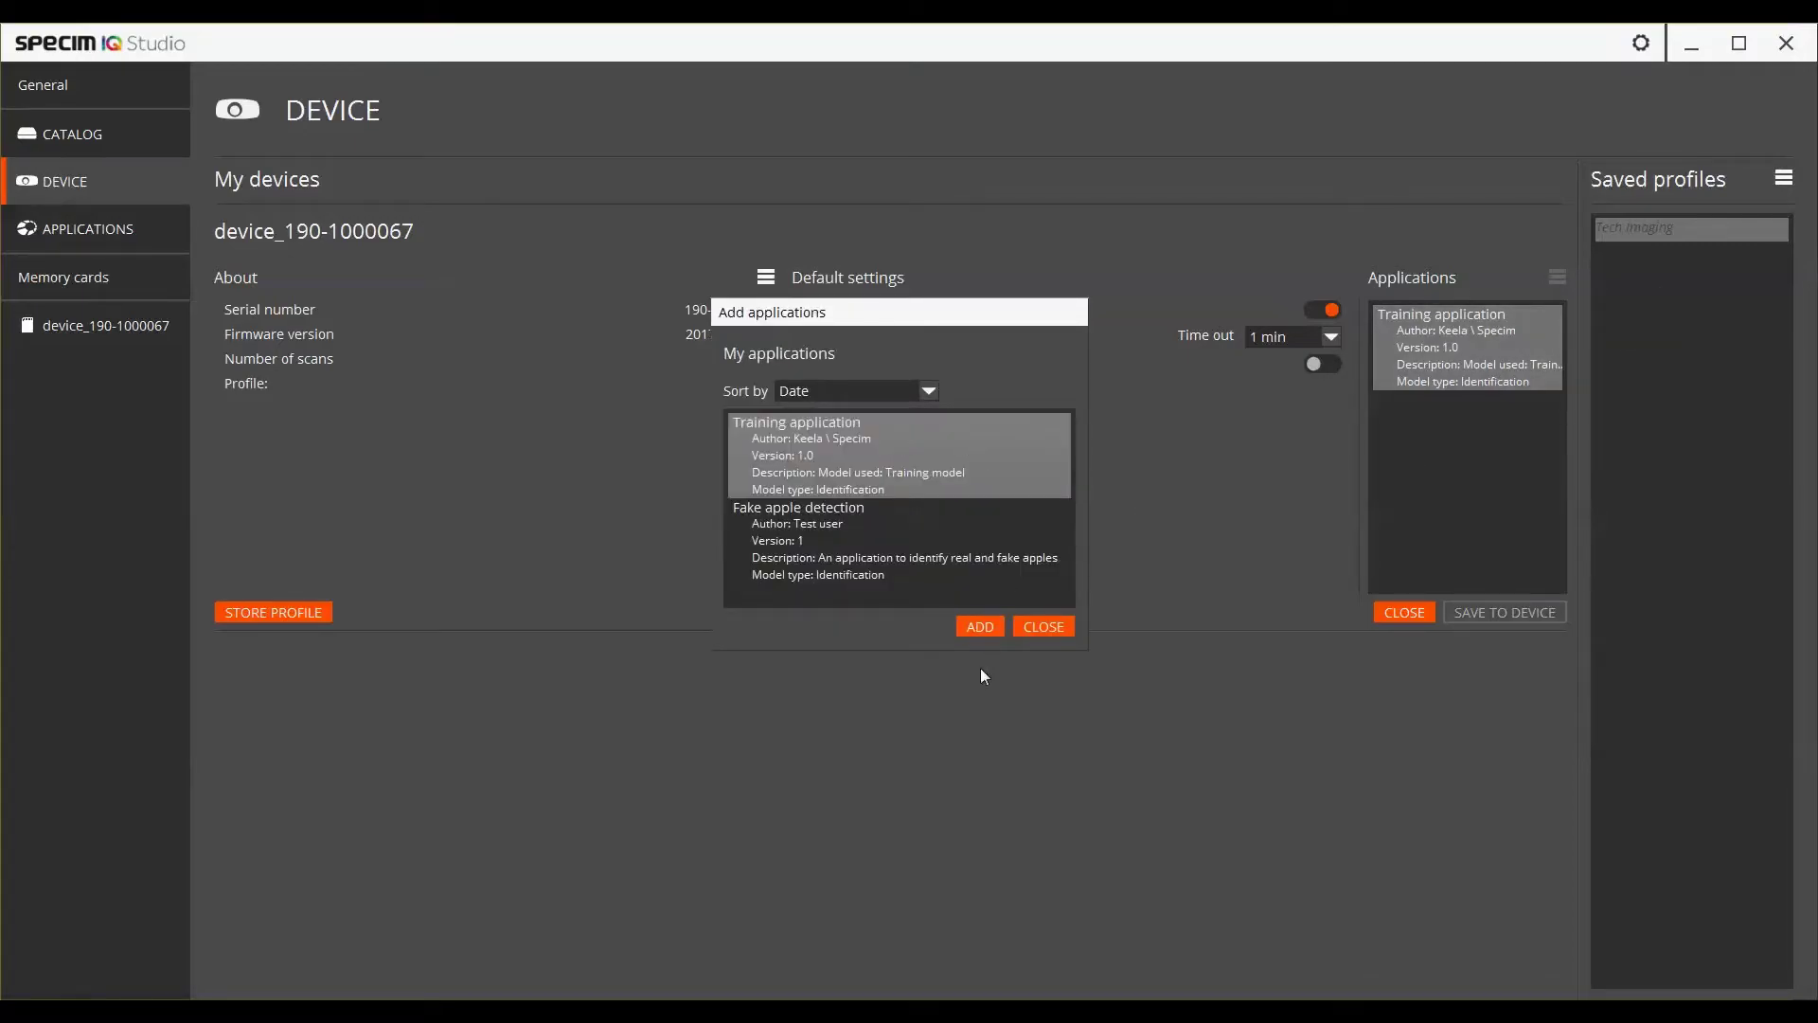
click(980, 629)
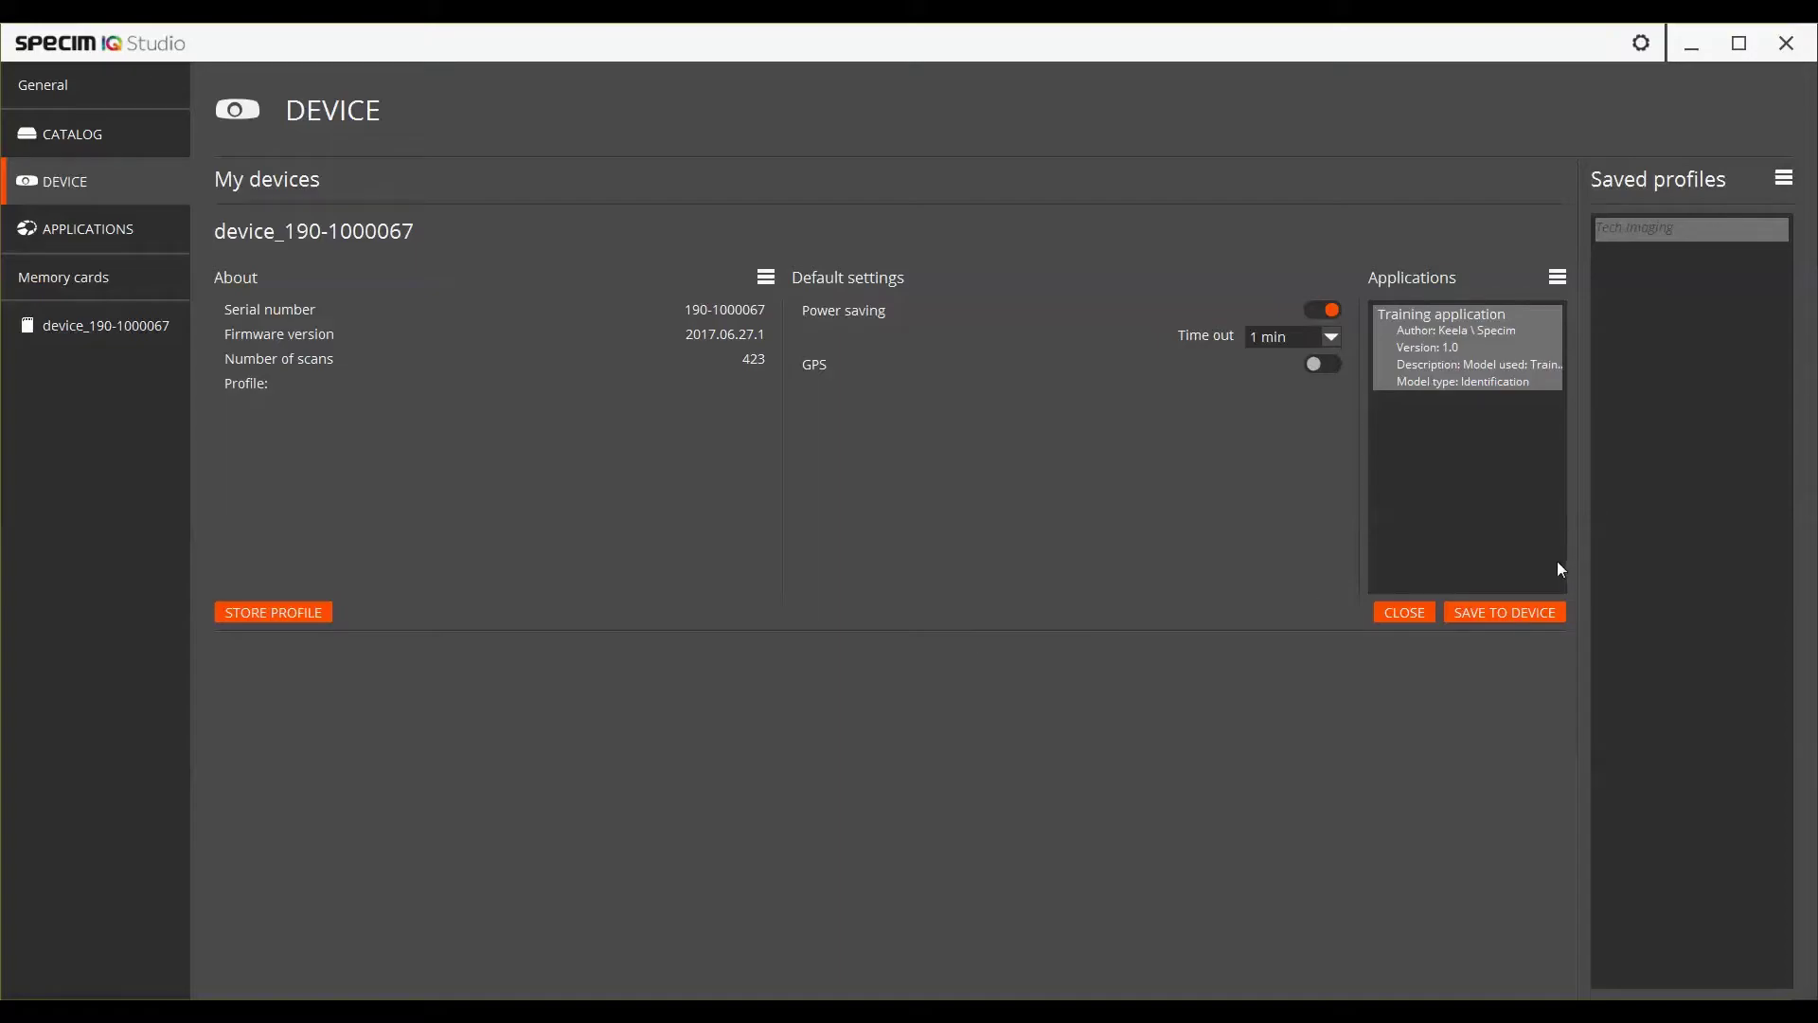
click(1521, 612)
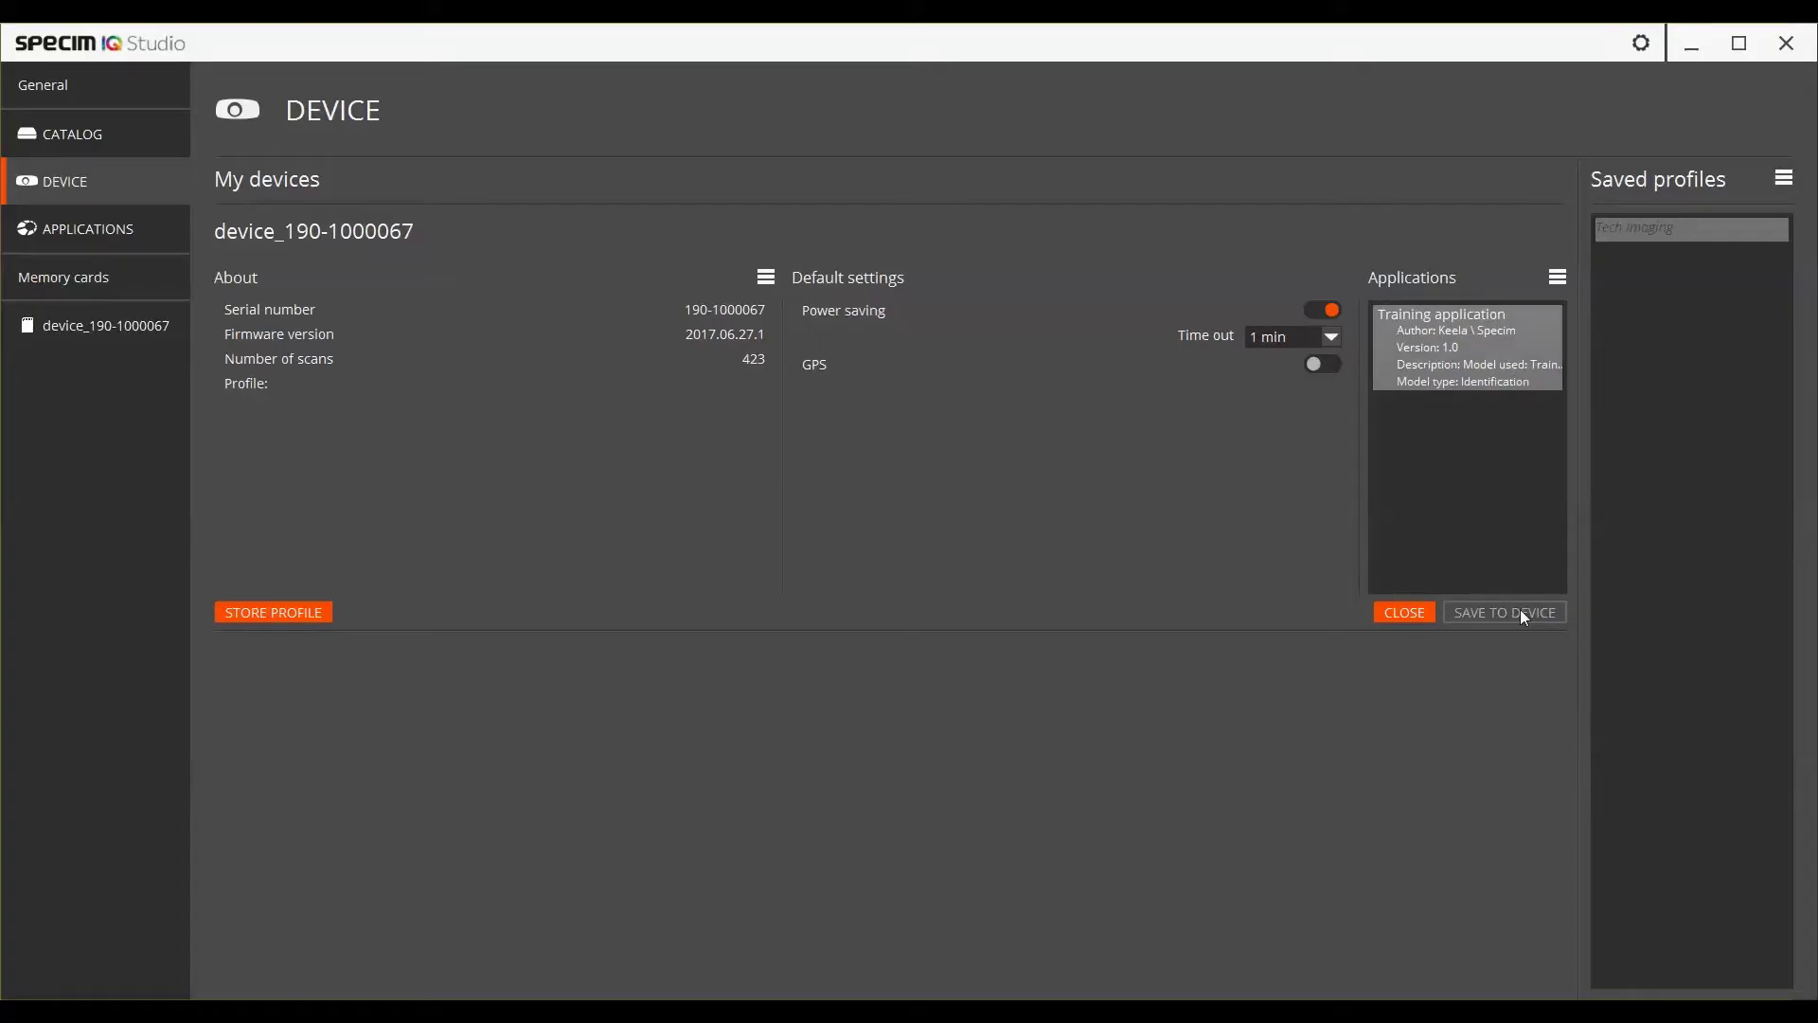
Step: Enable power saving and set the camera's time-out to 10 min
click(1330, 311)
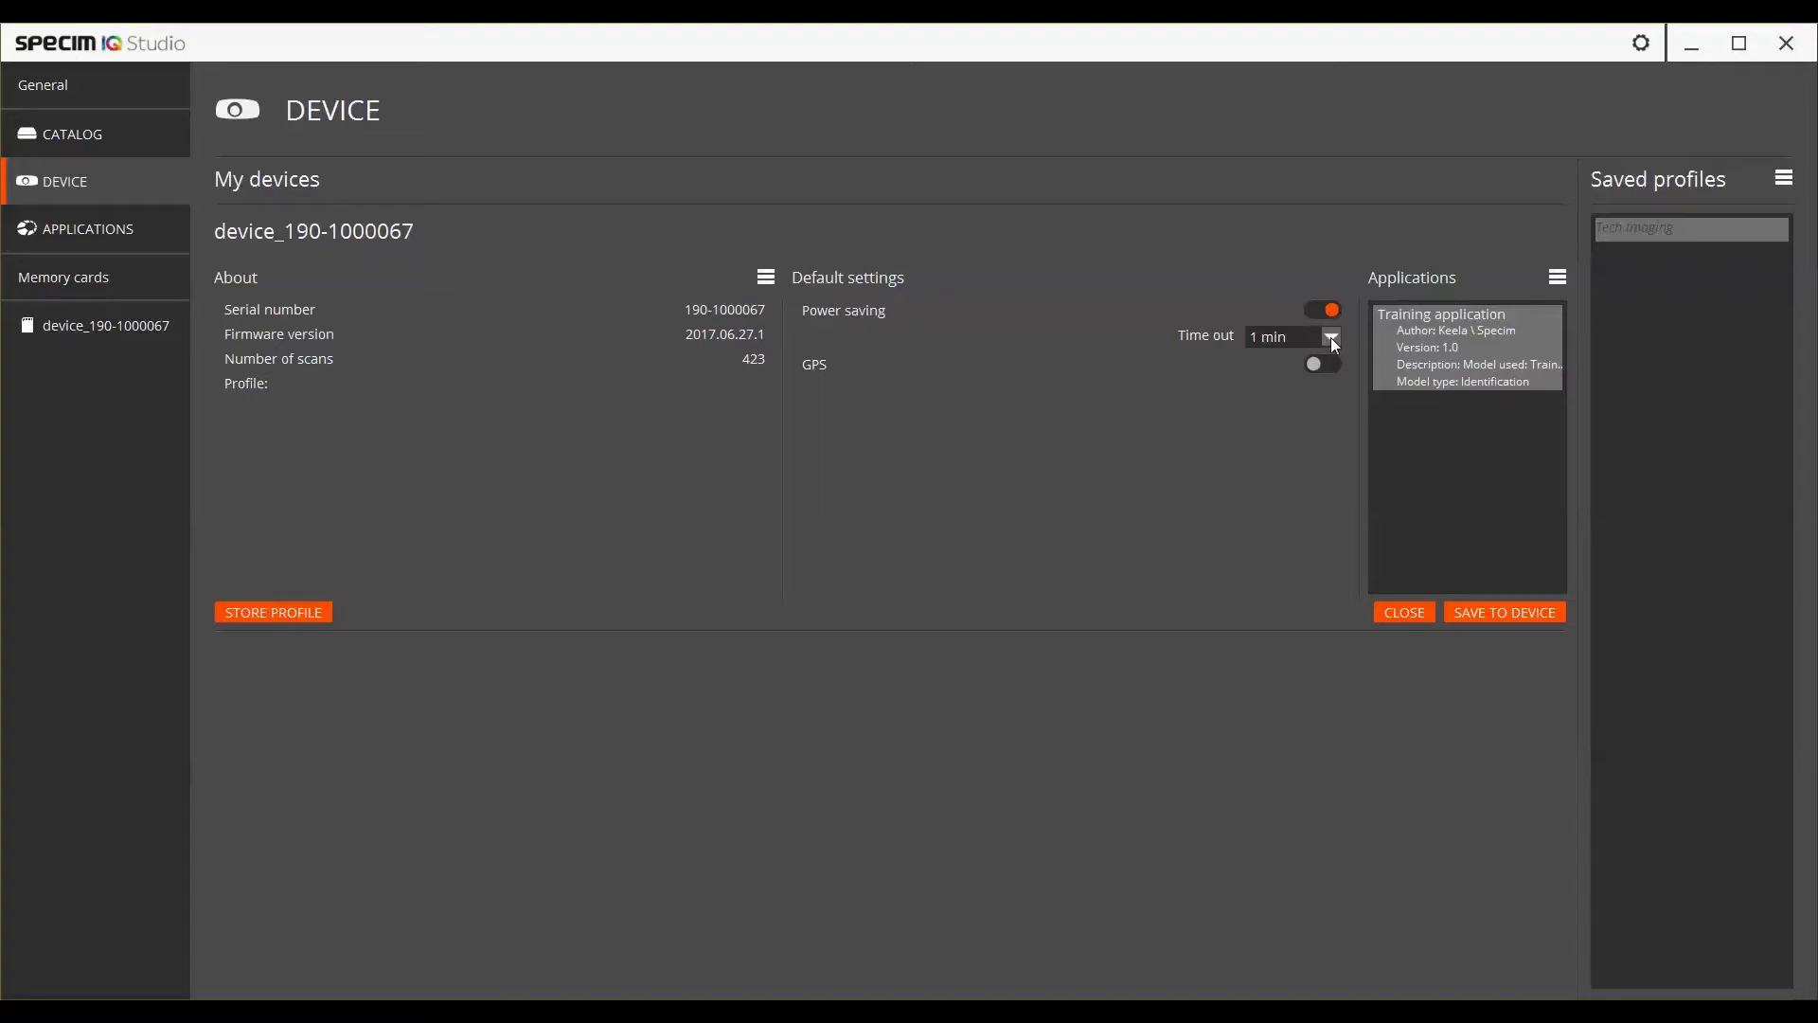
click(1332, 339)
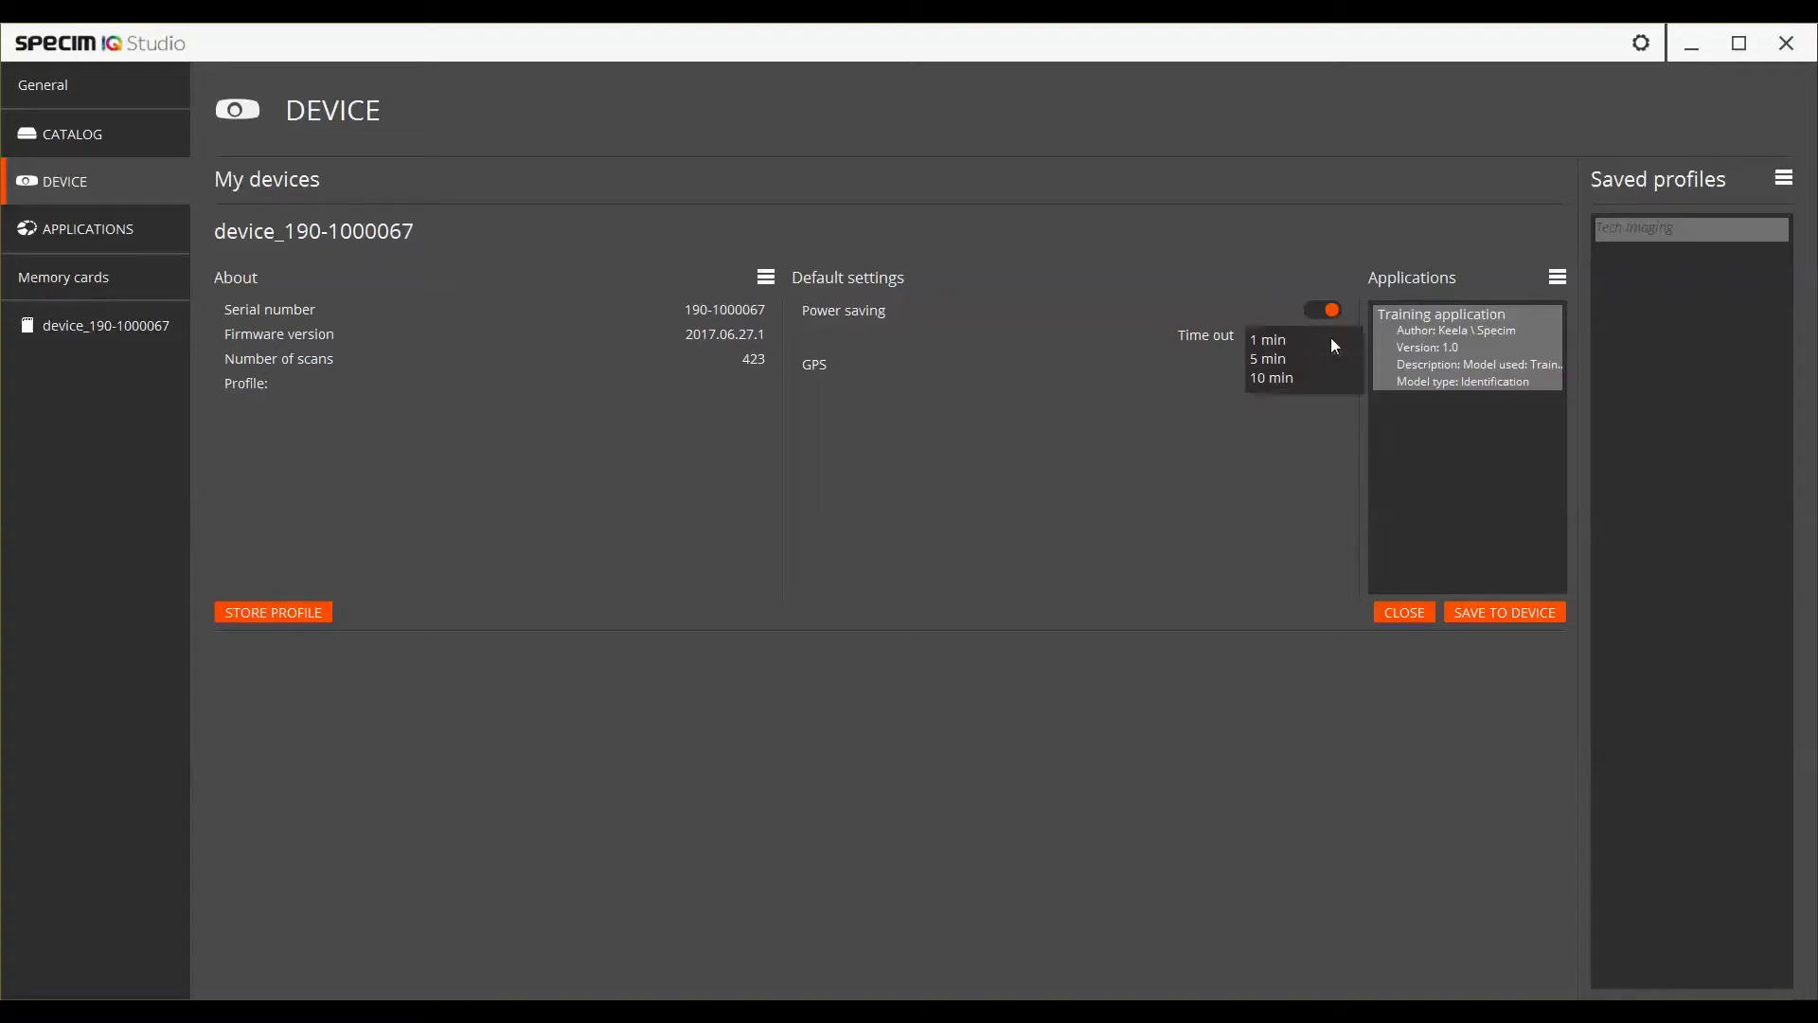
click(1277, 378)
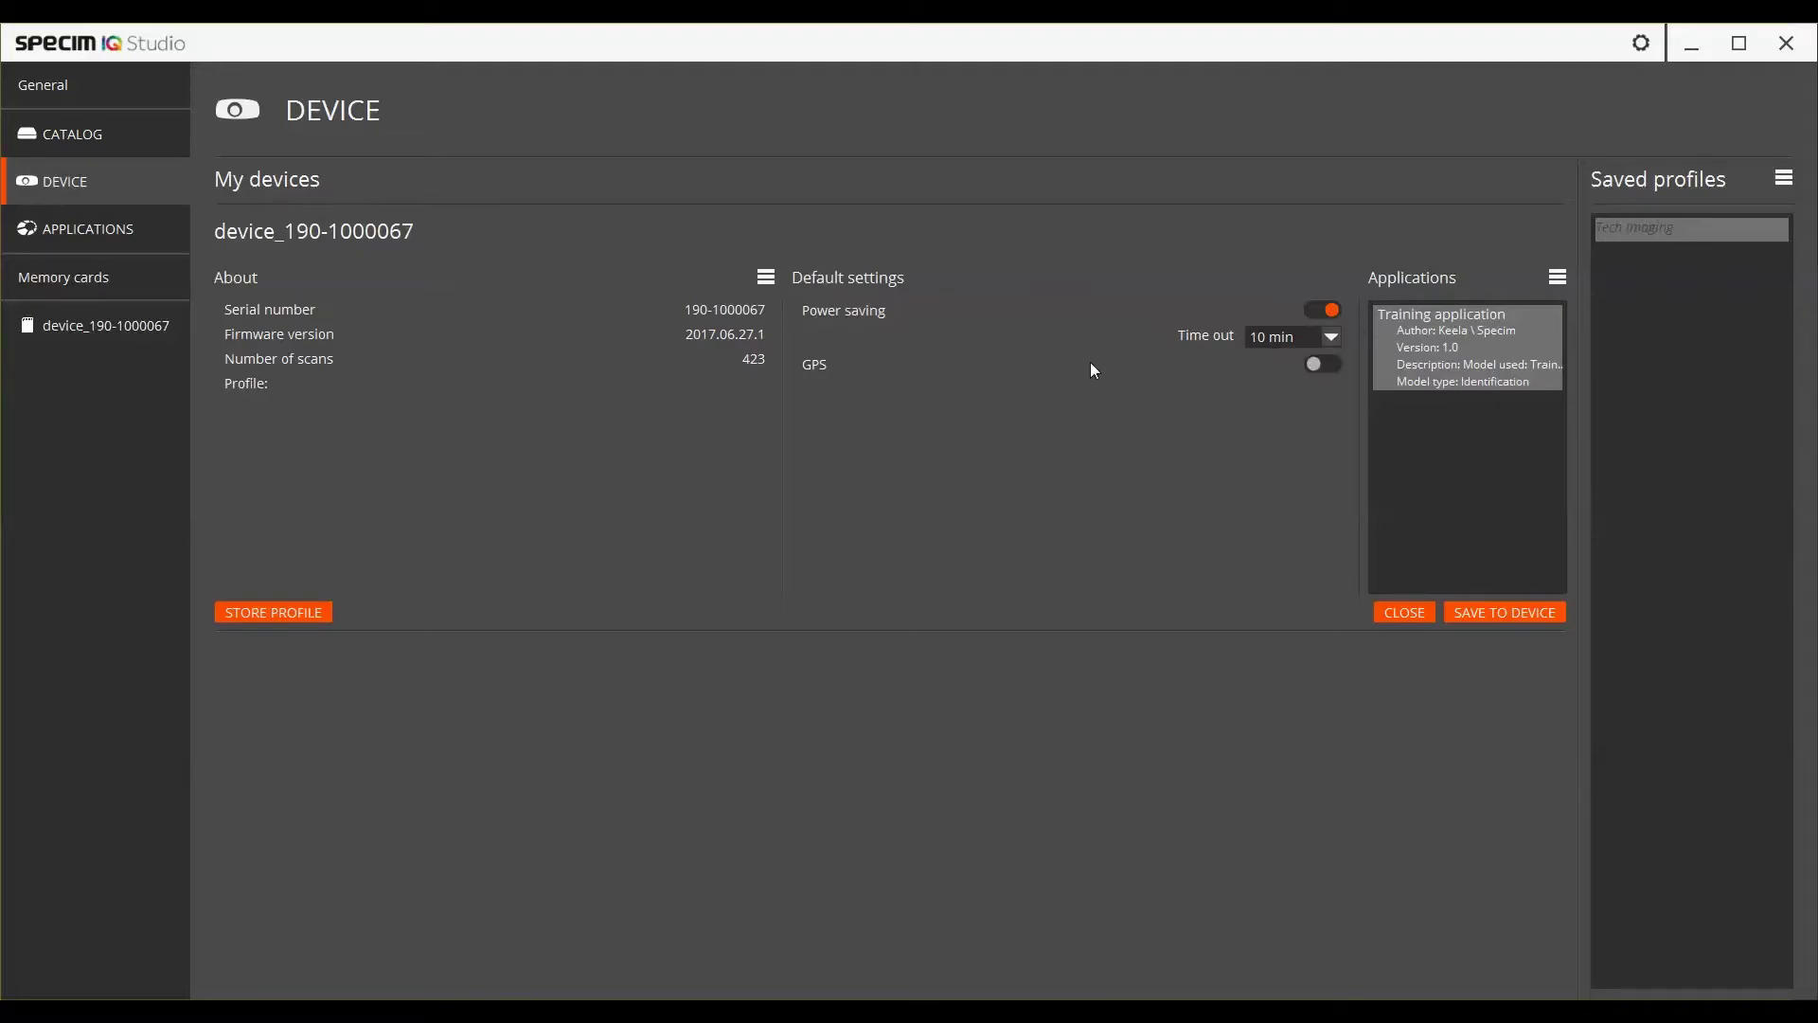
click(766, 278)
Step: Rename the camera to 'Test name'
click(793, 301)
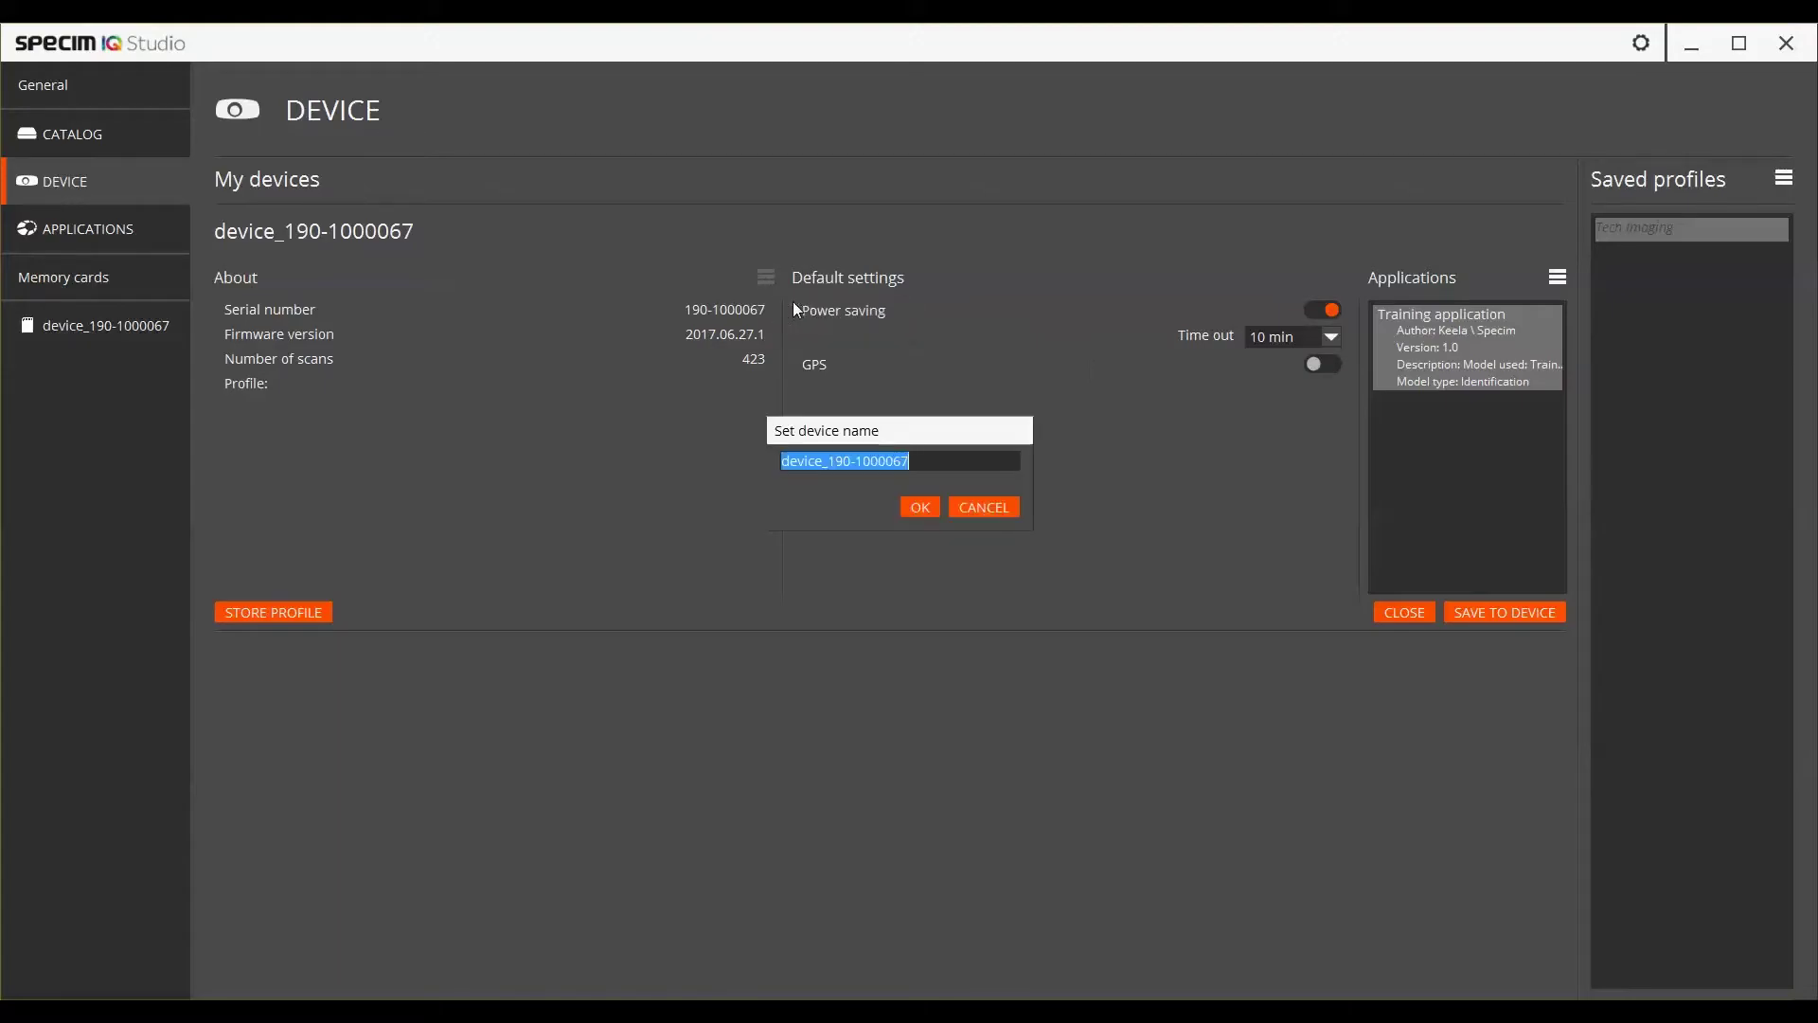
text(Test name)
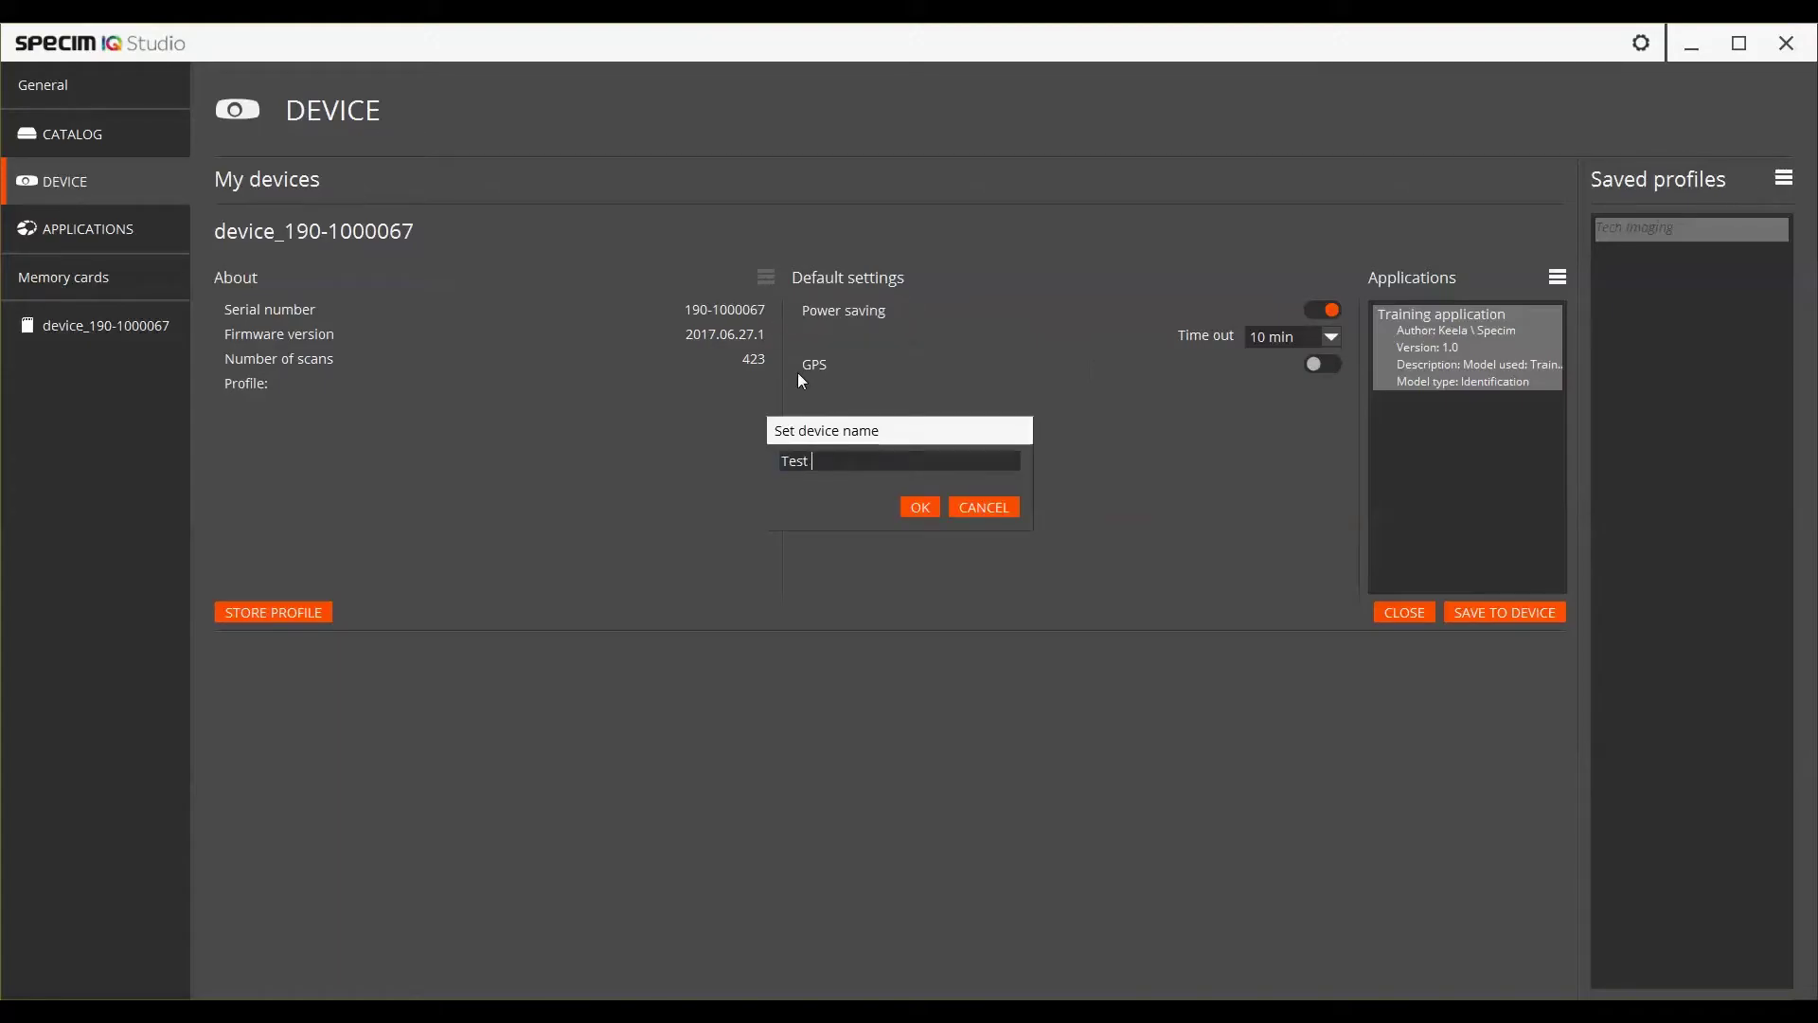
click(921, 505)
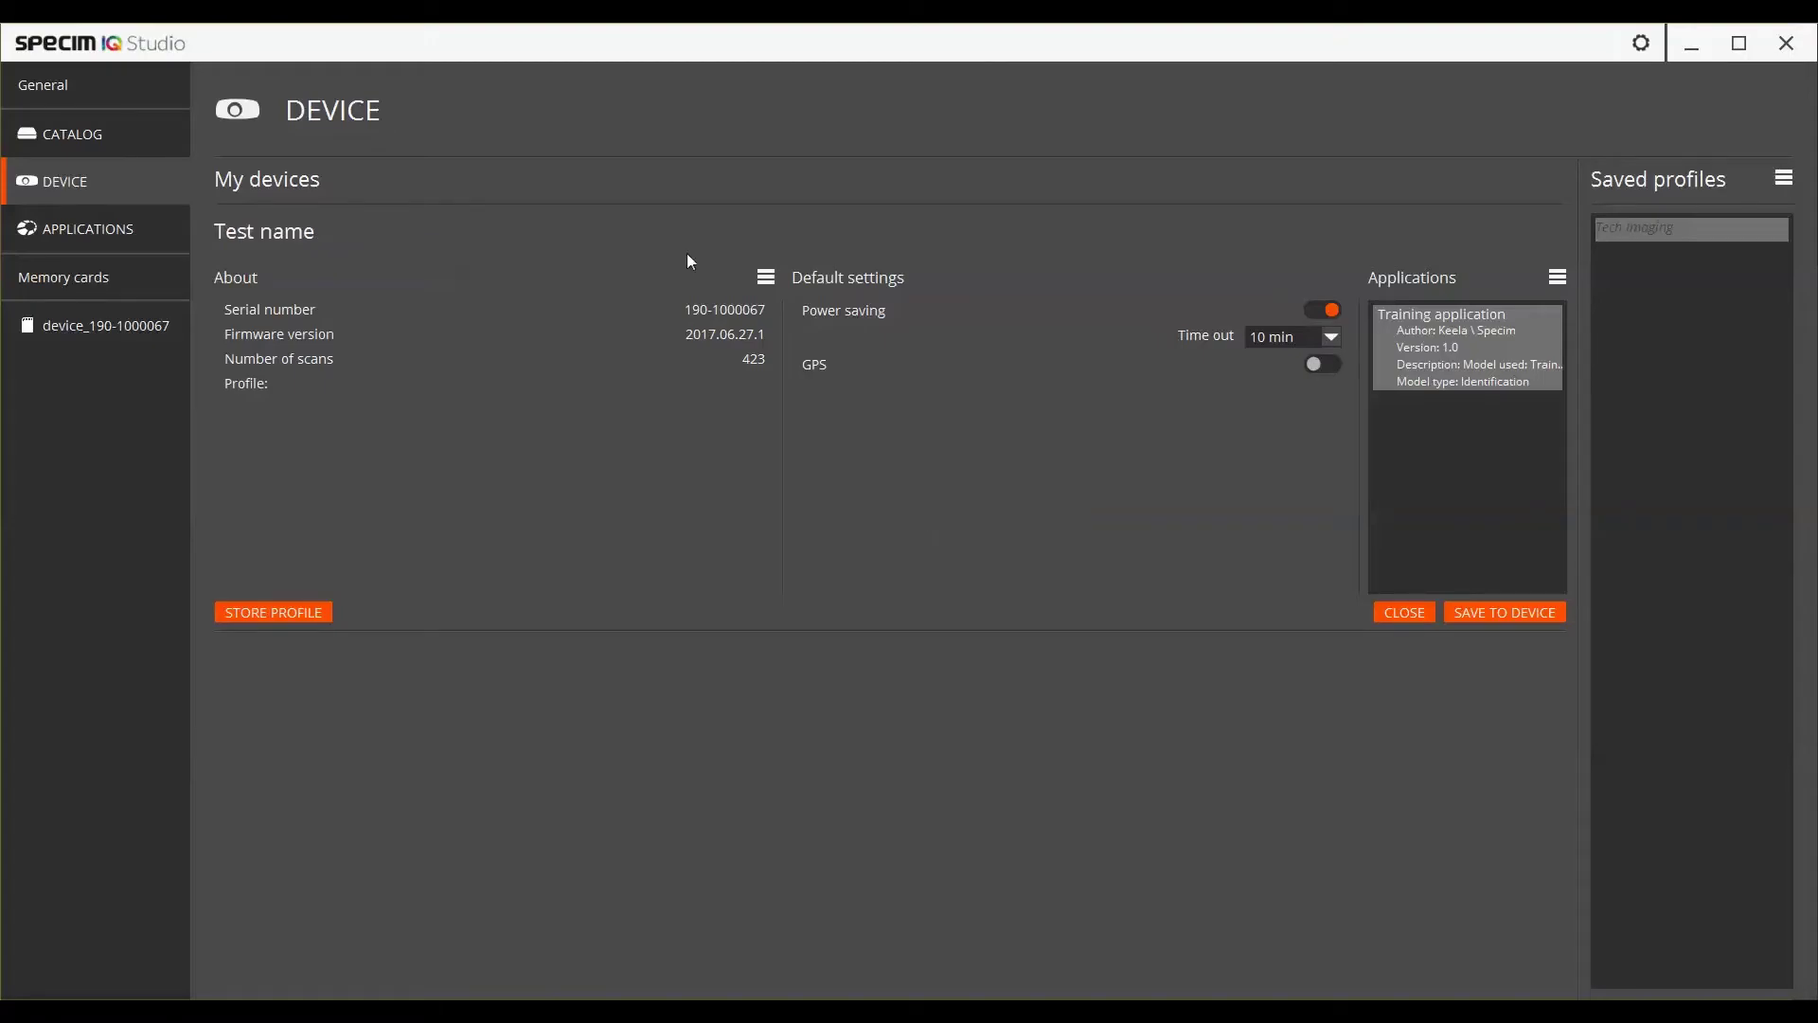
Step: Set the camera's copyright author to 'Test author'
click(765, 277)
click(791, 324)
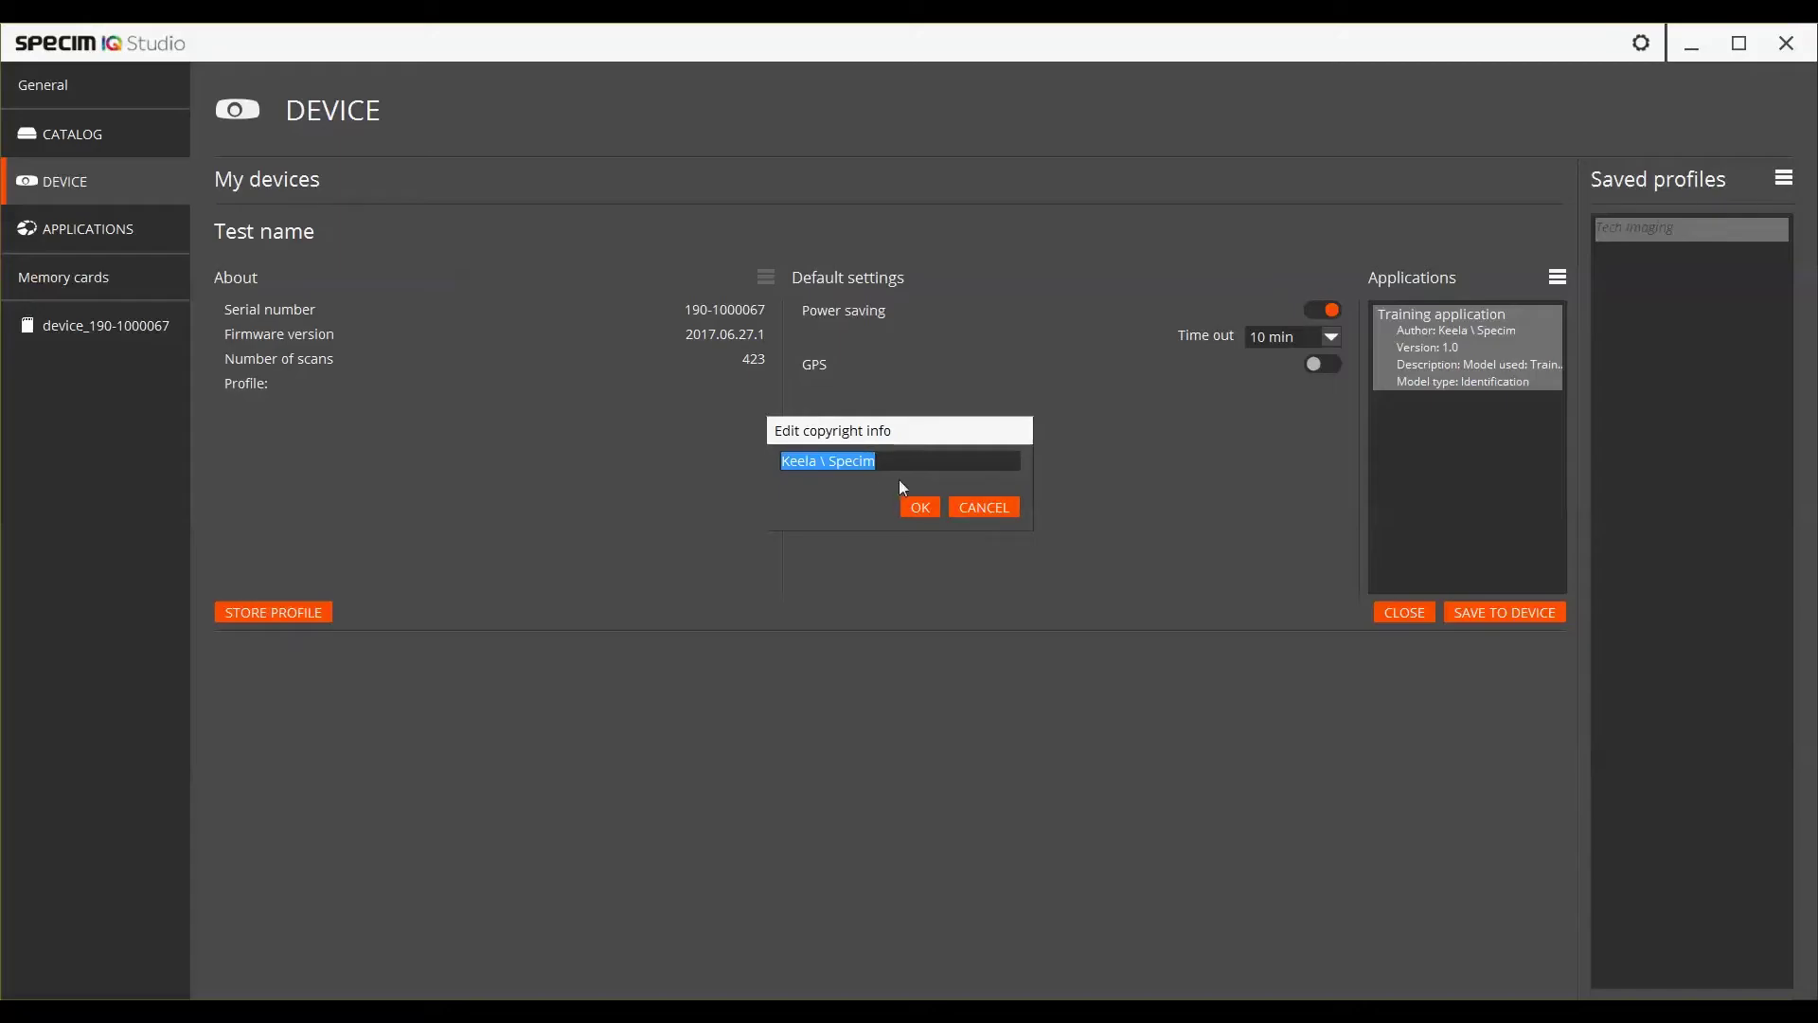
text(Test author)
click(920, 508)
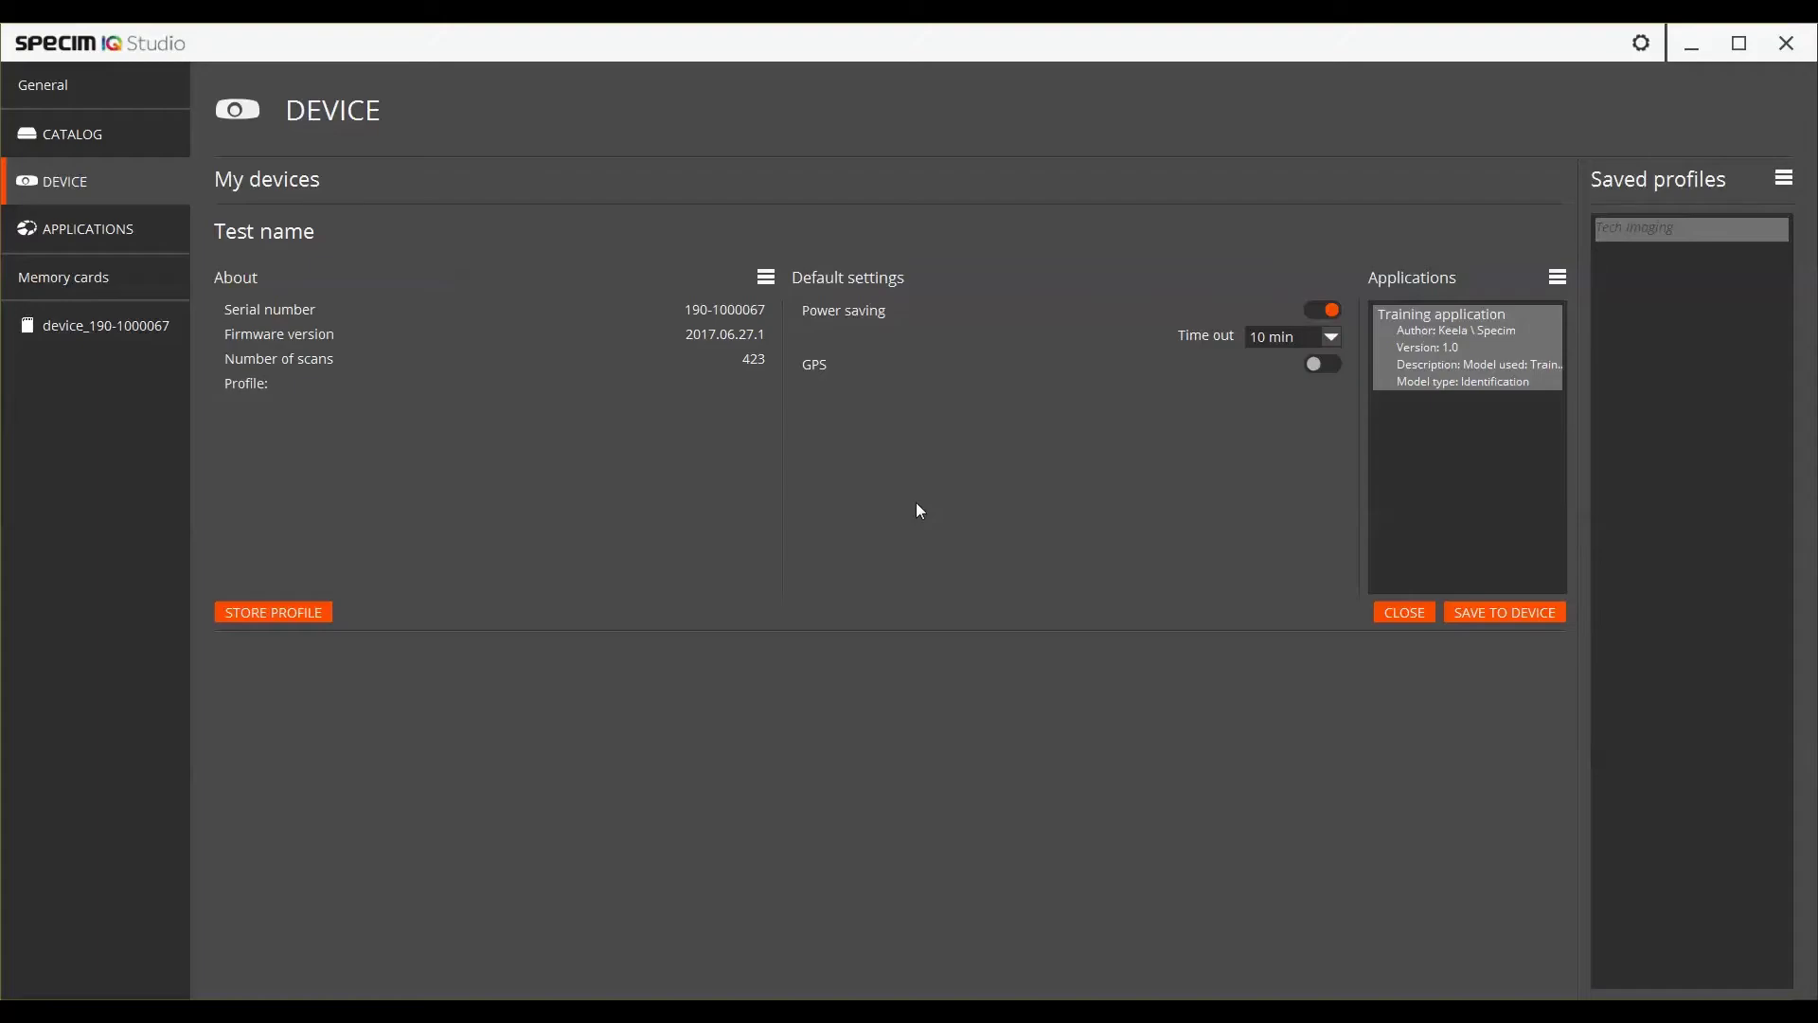
Step: Store the current settings as 'Test profile', described as 'Profile created for tutorials'
click(319, 612)
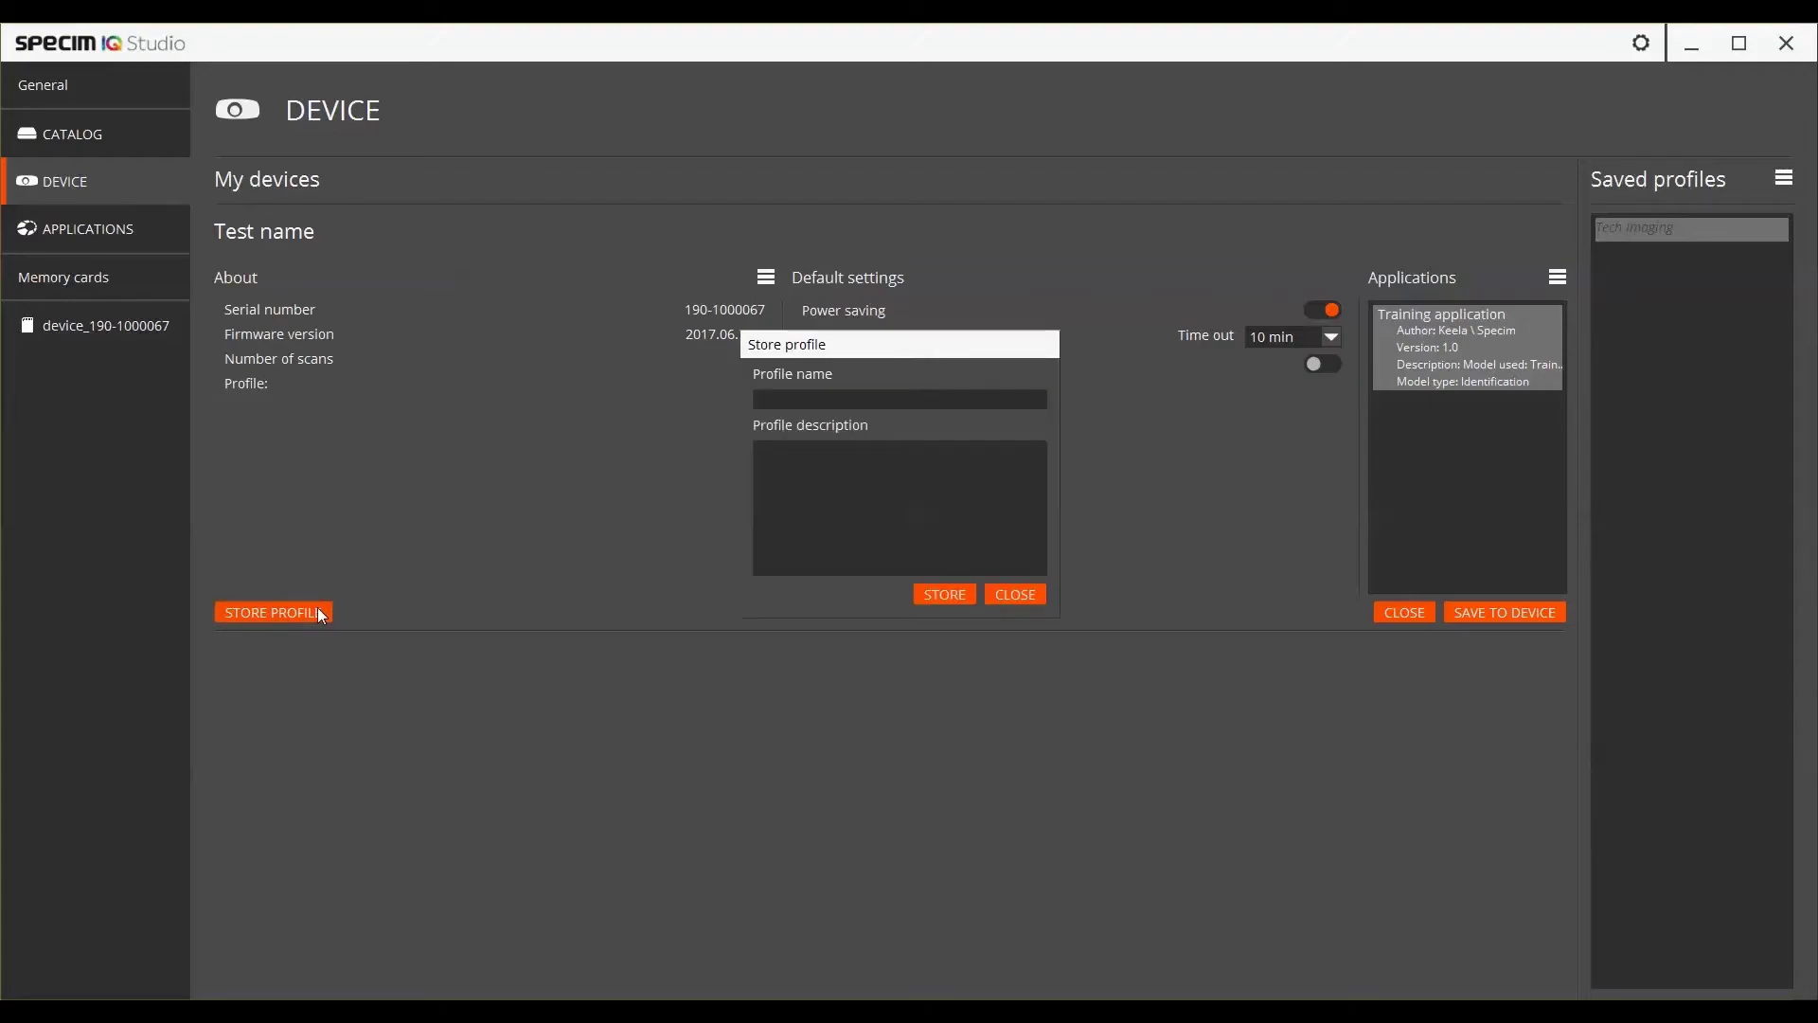
text(Test pro)
text(fi)
text(le)
text(Profile c)
text(reated)
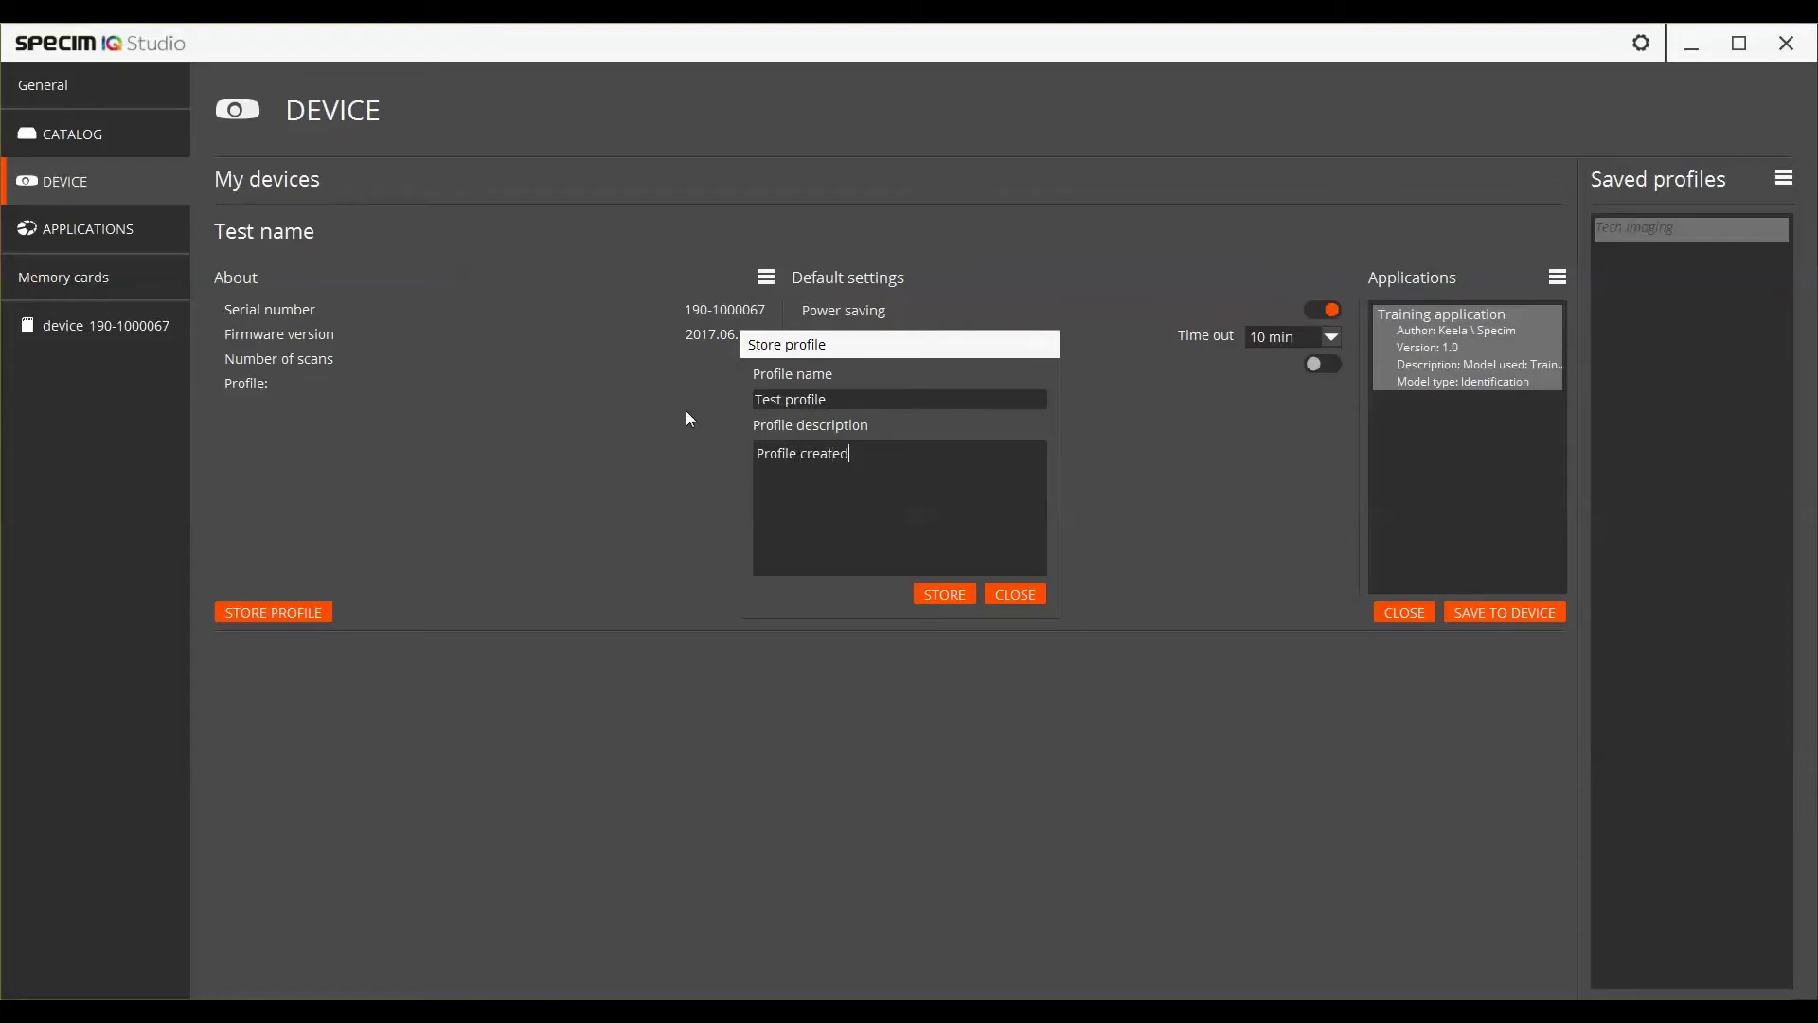
text( for tutorials)
click(934, 593)
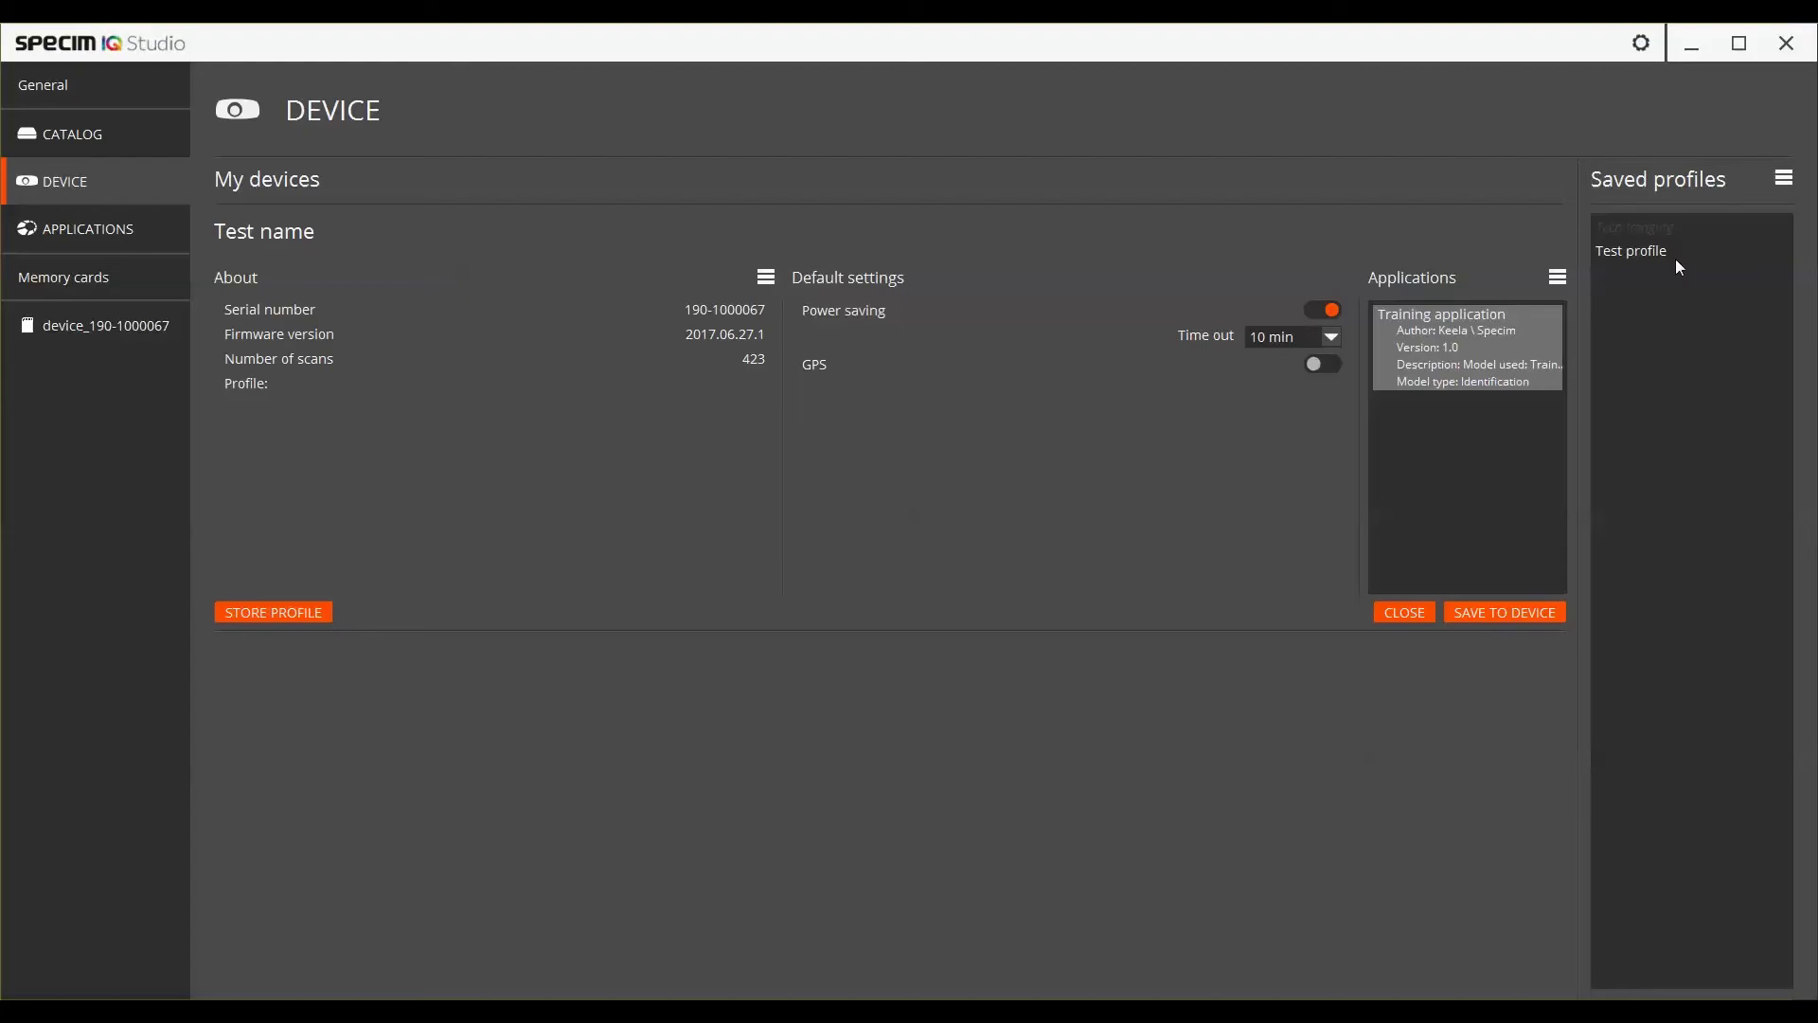
Step: Drag 'Test profile' onto the camera, confirm the update, and save it to the device
click(1647, 257)
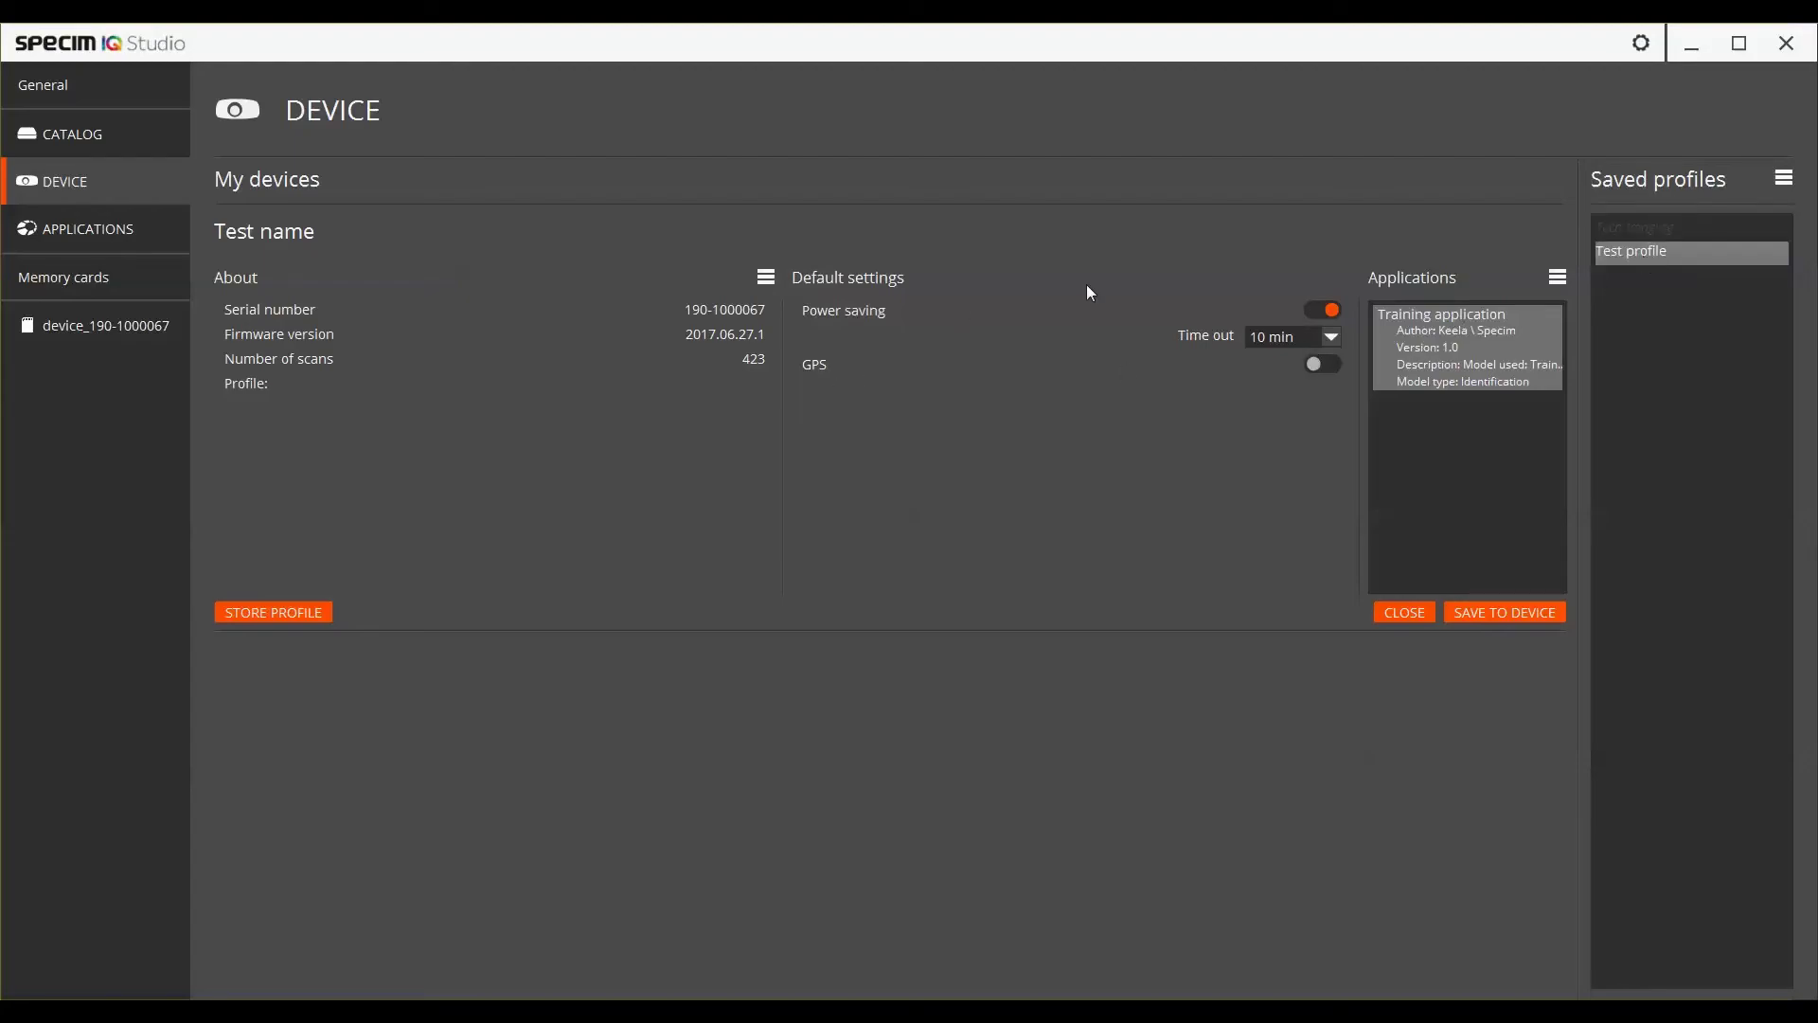
drag(1638, 252, 940, 498)
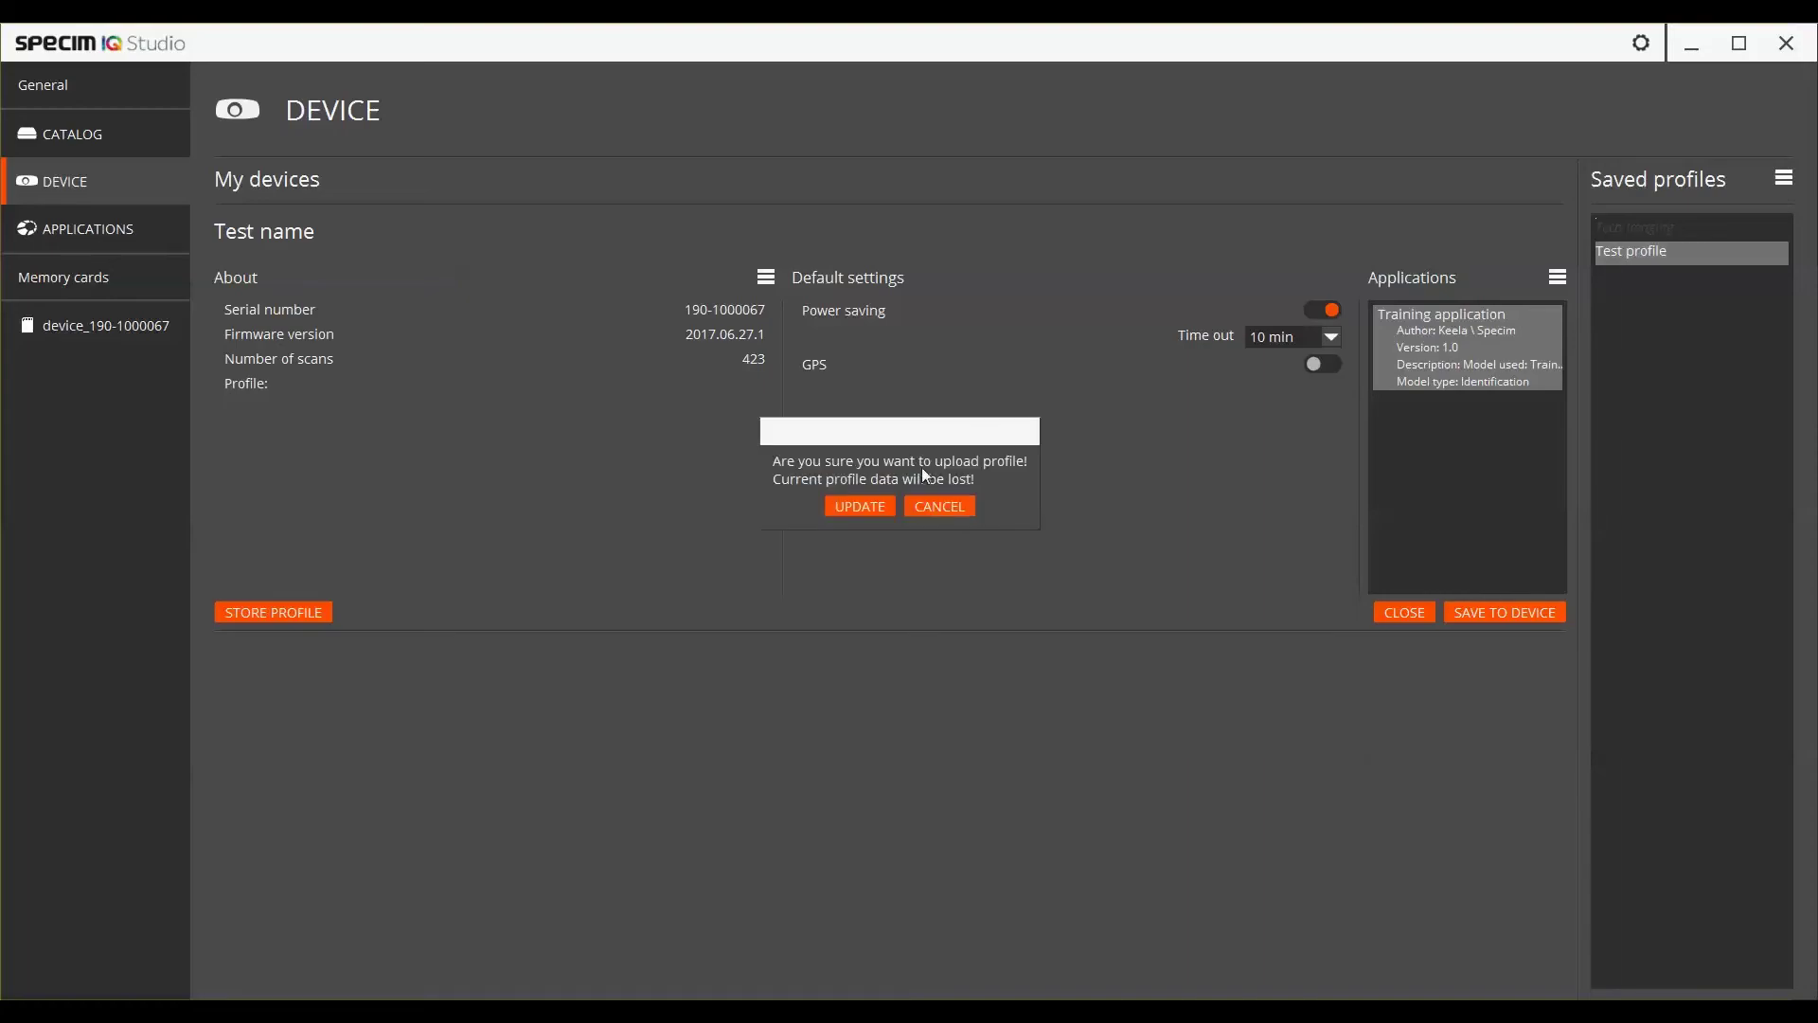
click(858, 505)
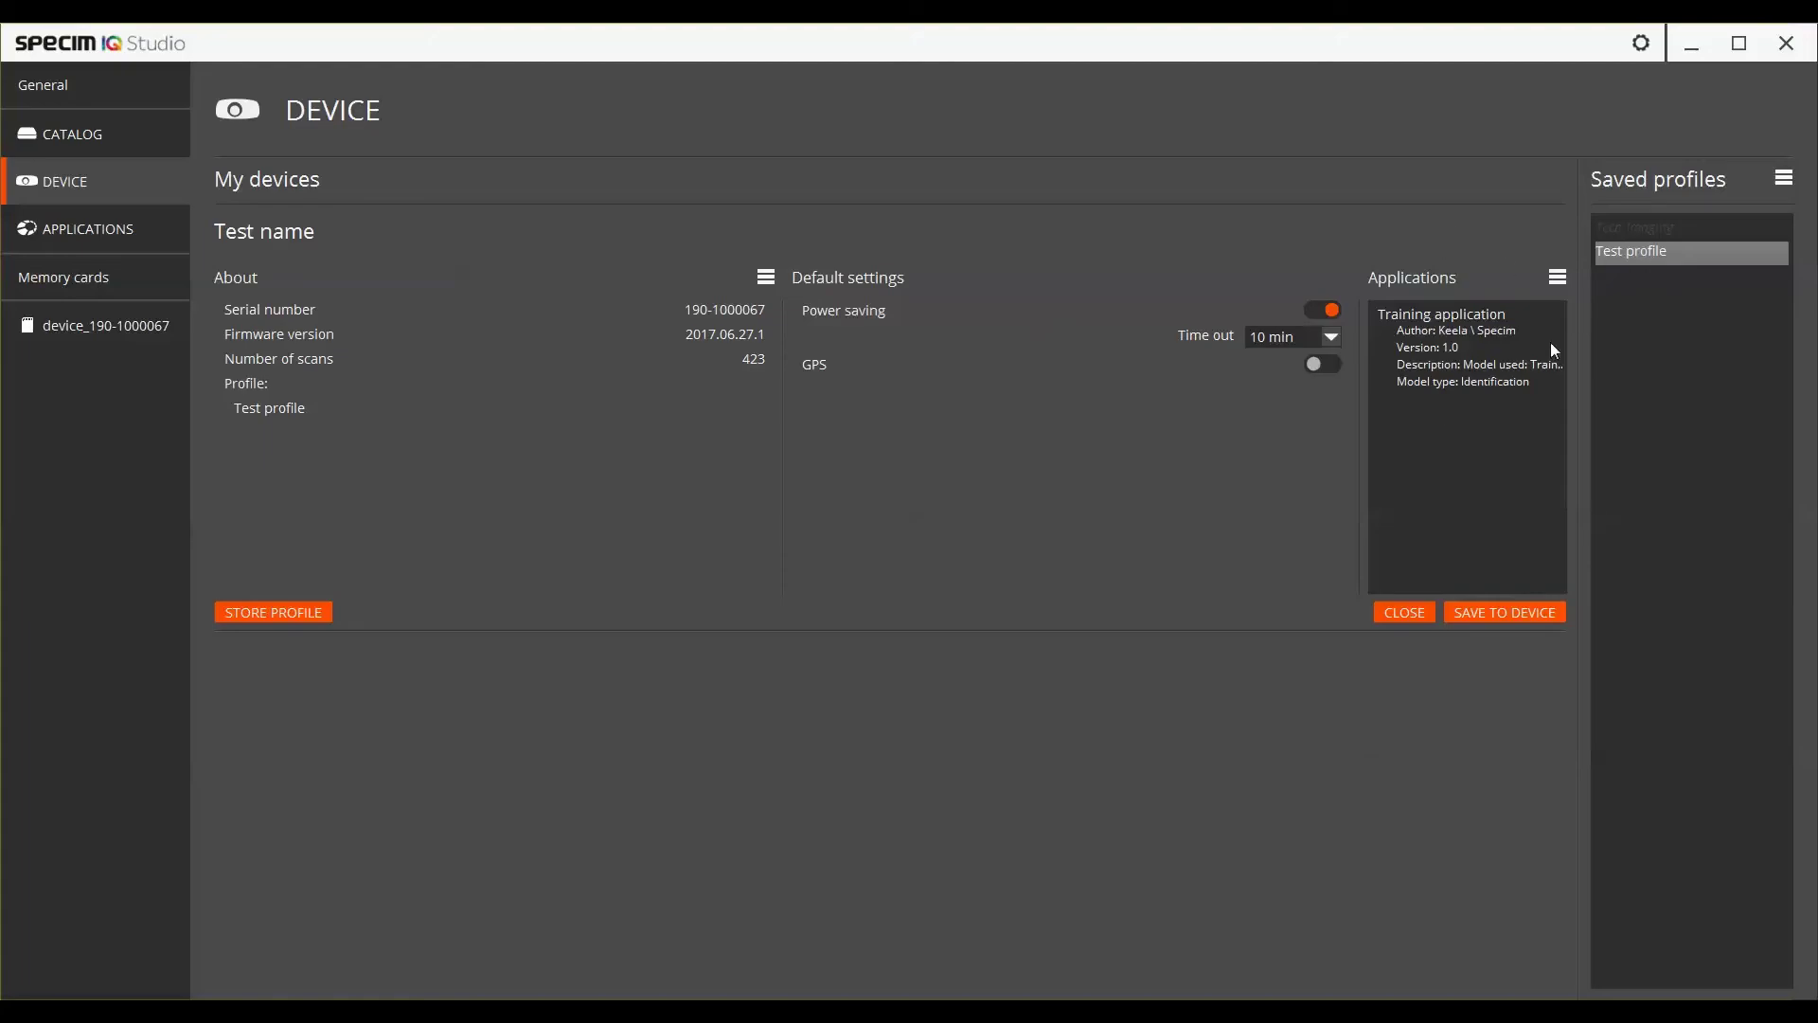
click(1511, 612)
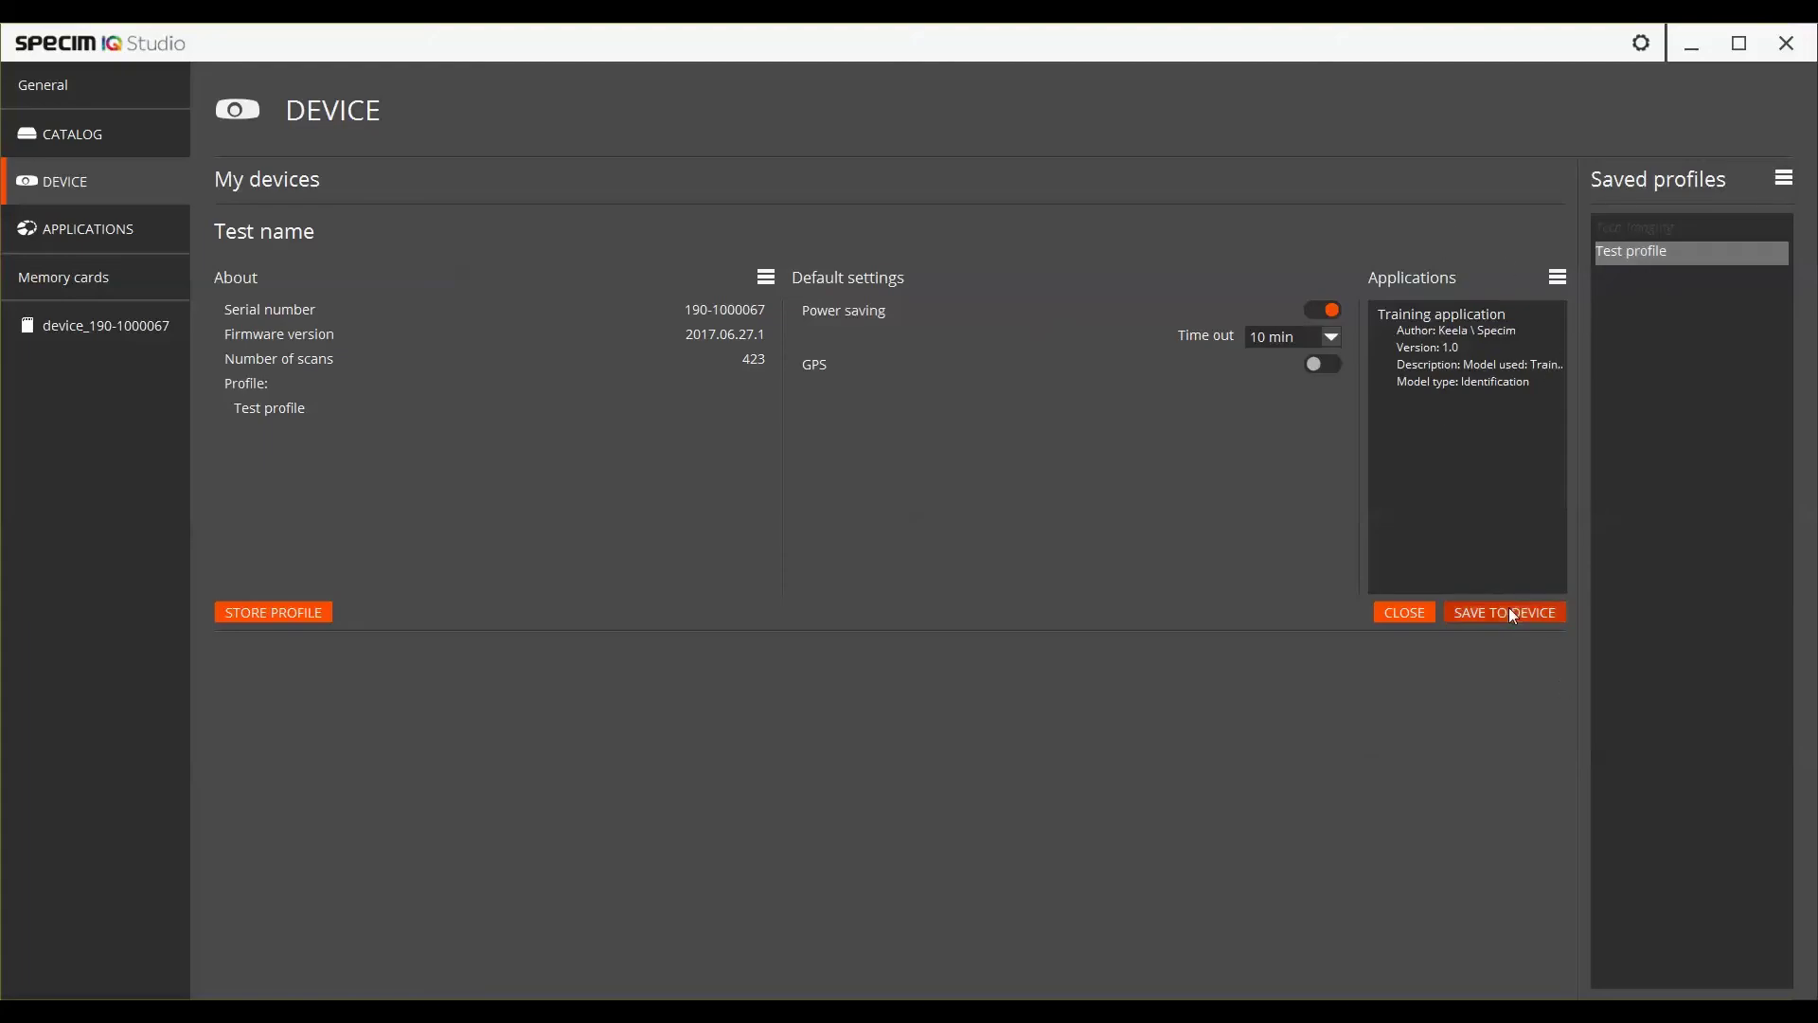